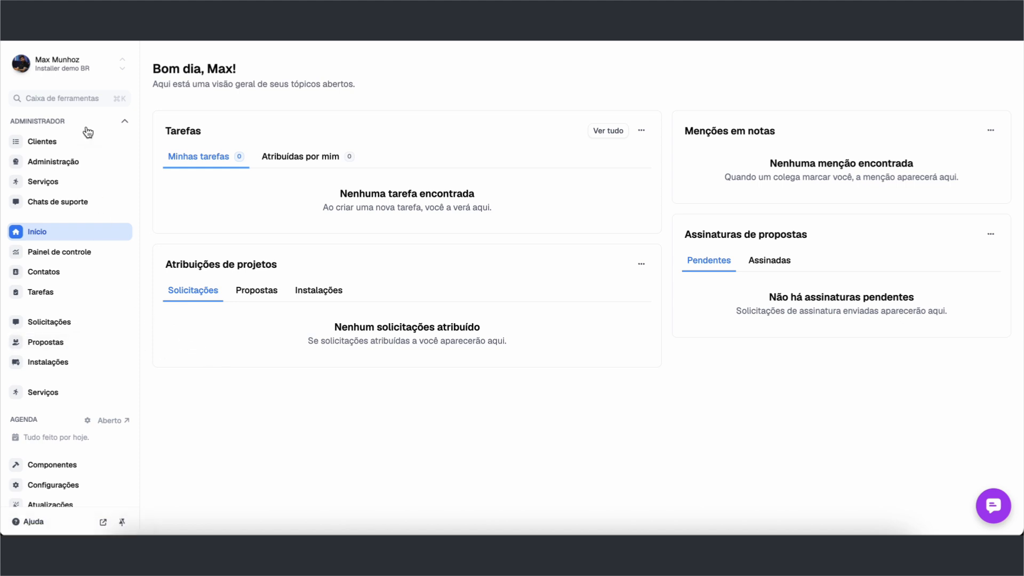
Open the Propostas board of residential proposals grouped by status
left_click(39, 343)
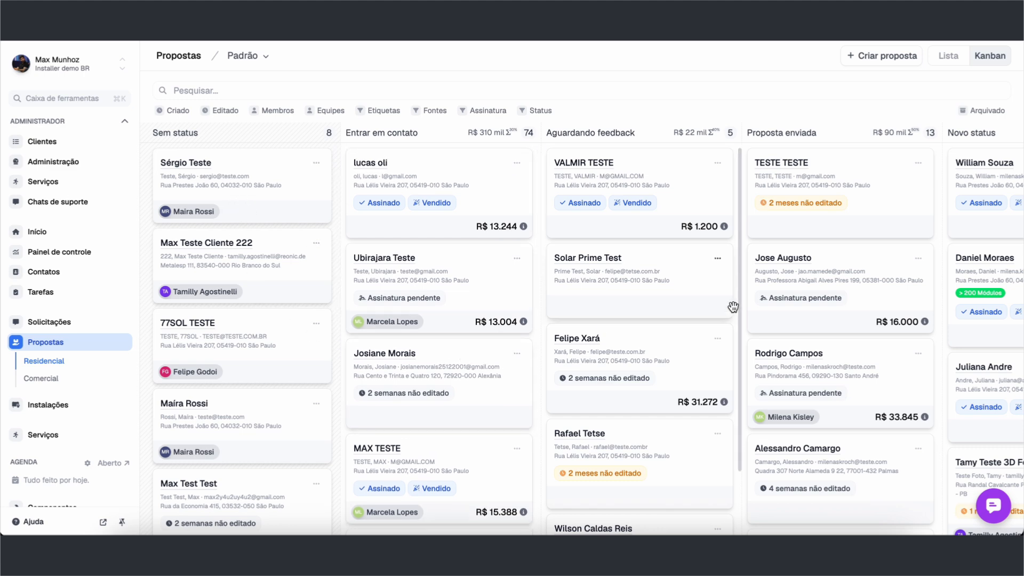
Start a new proposal with a new contact and enter the contact's first name and surname
left_click(885, 57)
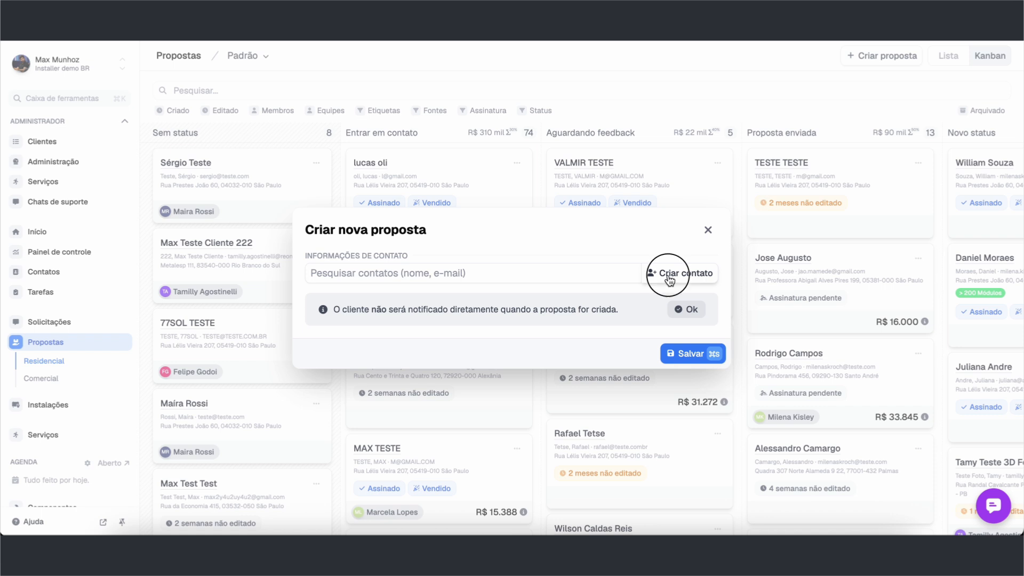
left_click(670, 278)
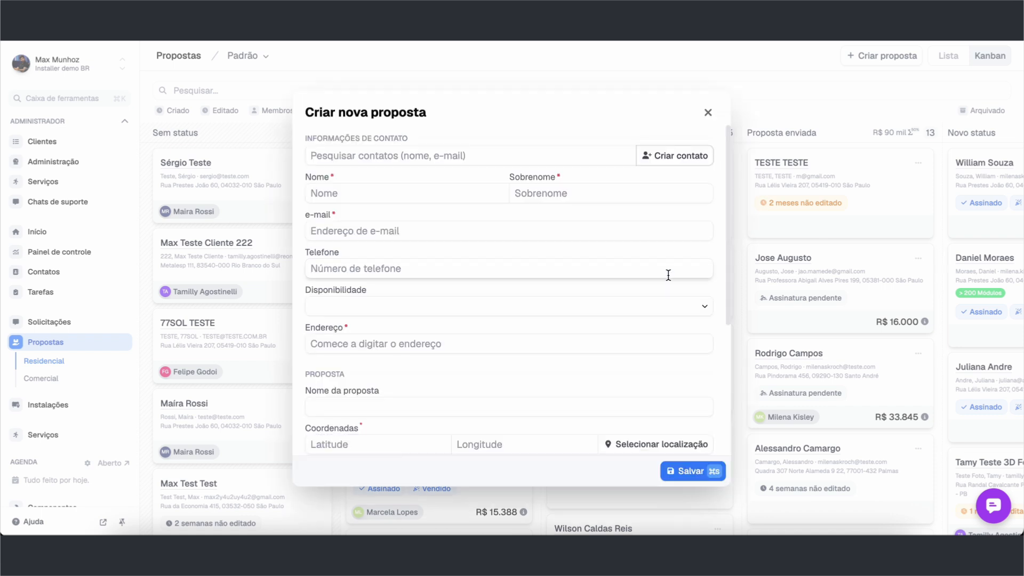
left_click(367, 191)
type("Max")
key("Tab")
type("Teste")
Fill in the contact's e-mail address, replacing the first entry, and phone number
left_click(344, 231)
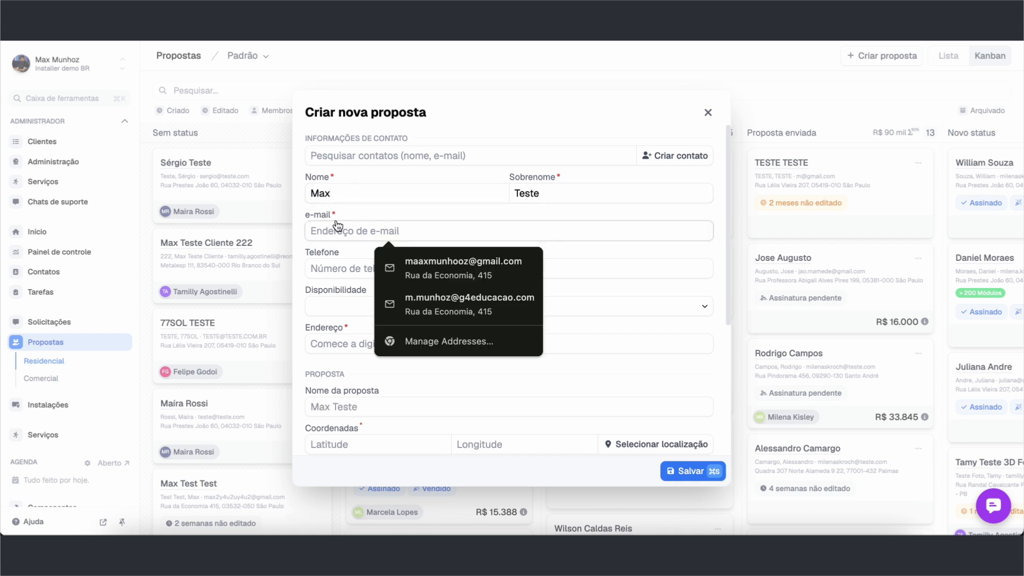
type("email@email.com")
triple_click(354, 223)
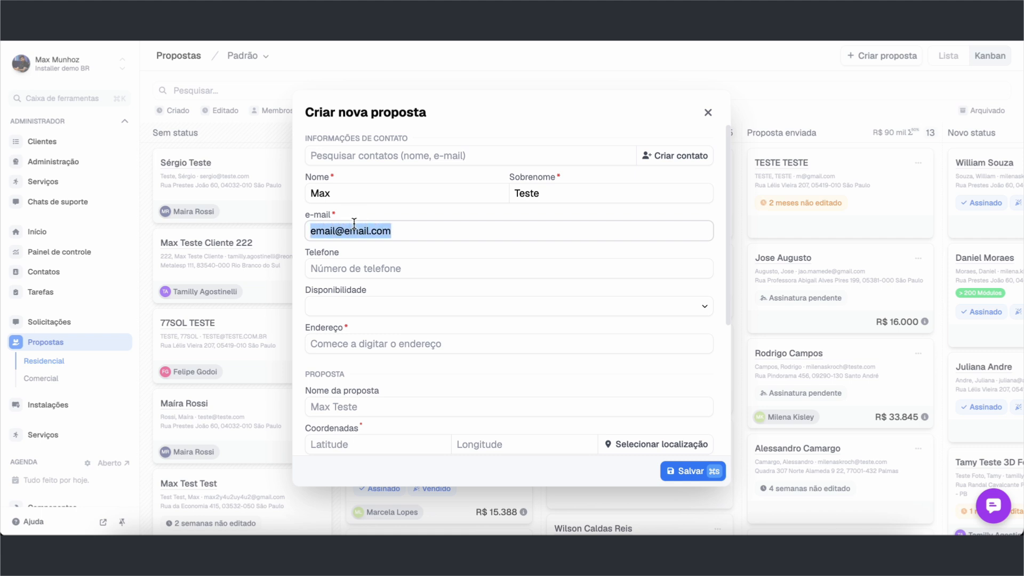
type("teste@")
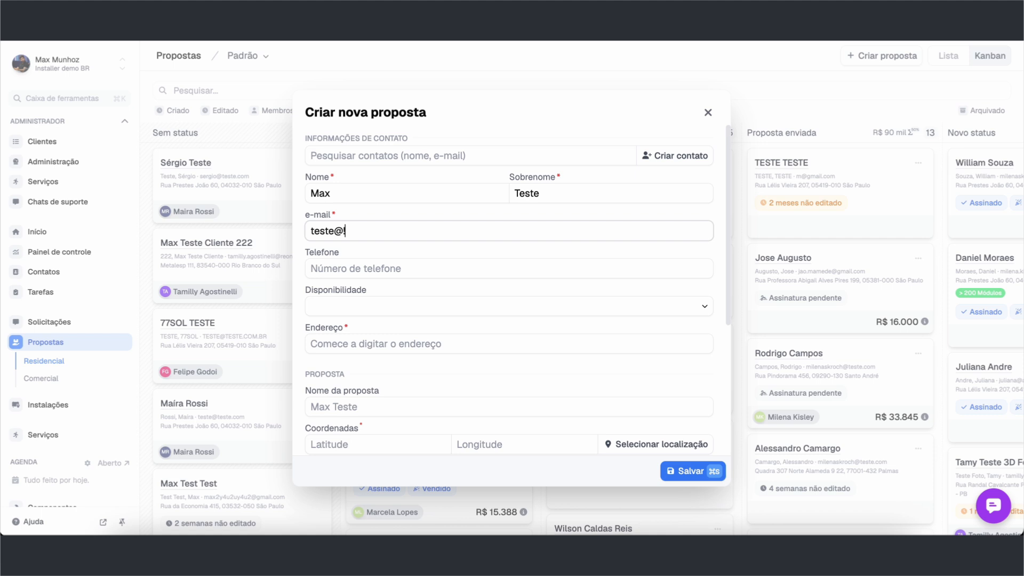
type("teste.com")
left_click(509, 268)
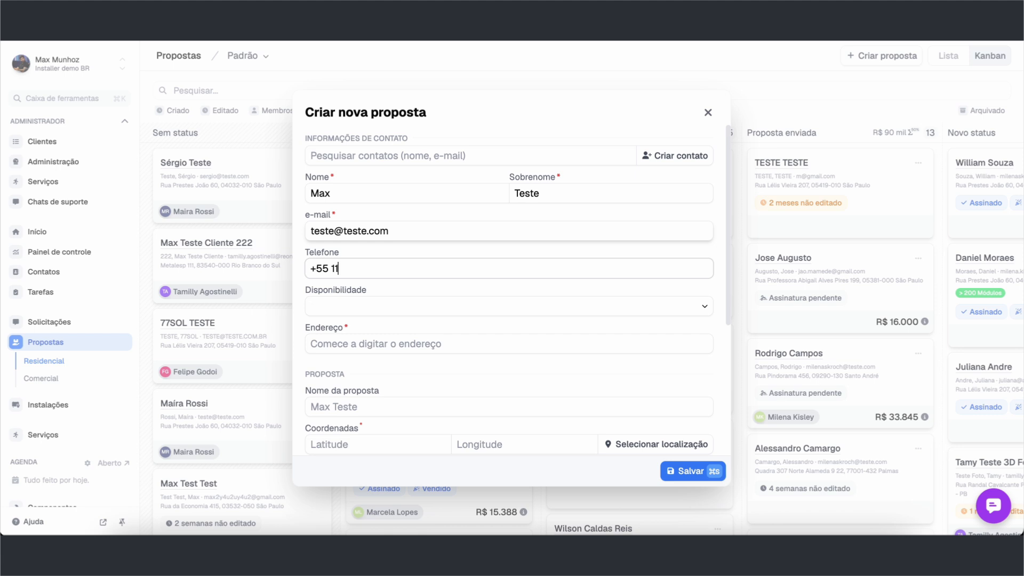
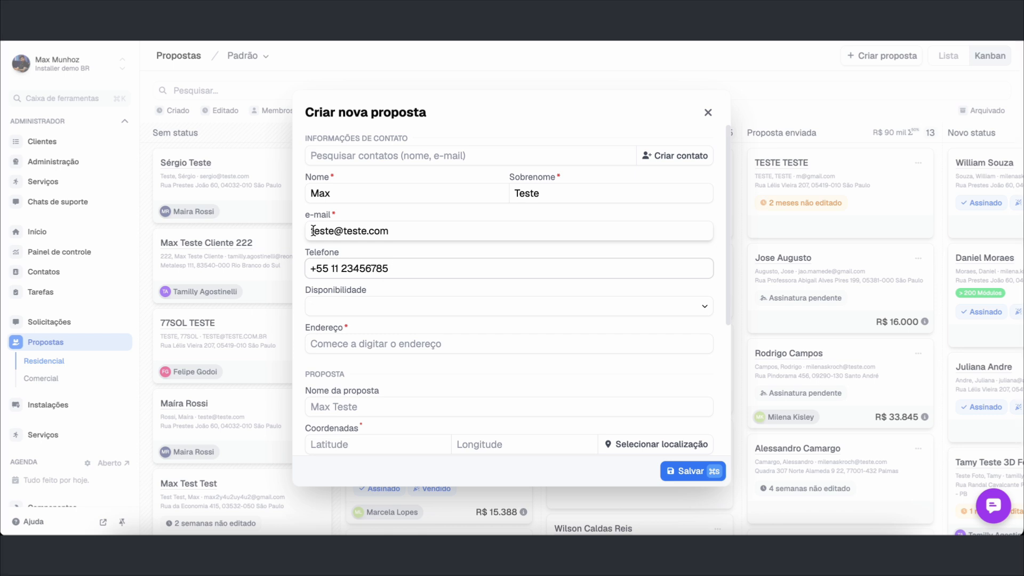
left_click(336, 215)
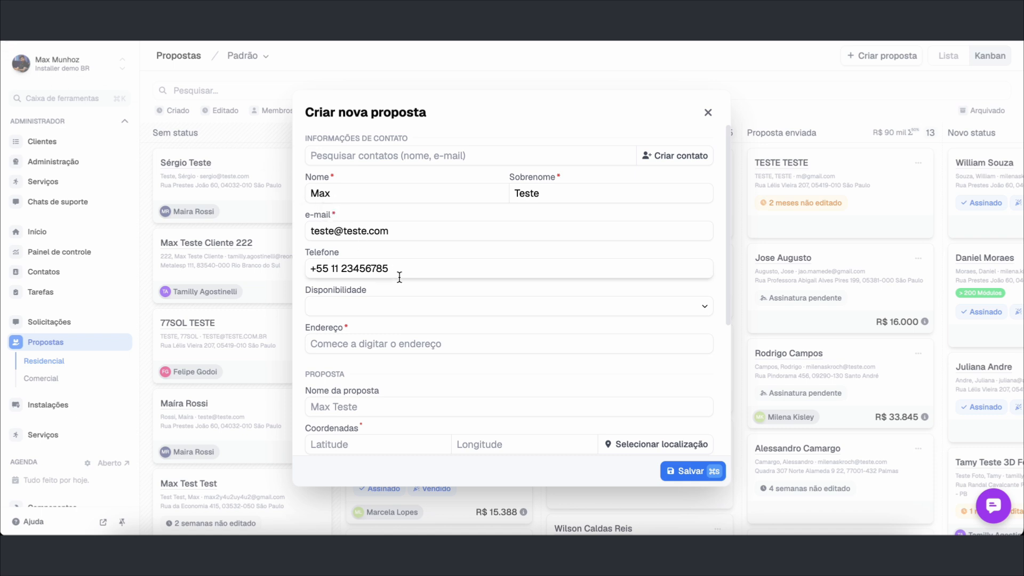
scroll(359, 256, "down", 1)
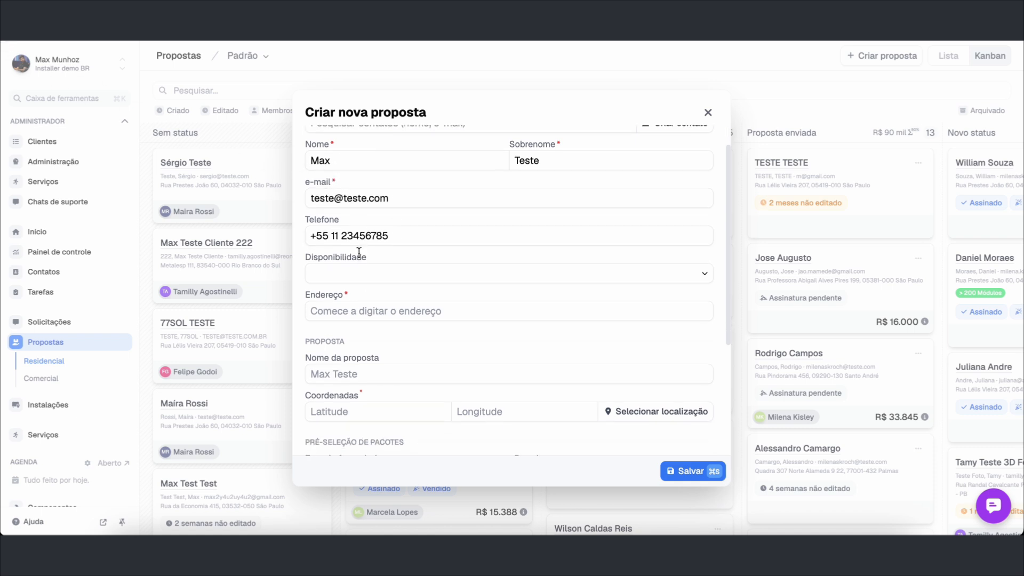
scroll(358, 254, "up", 1)
scroll(358, 253, "down", 2)
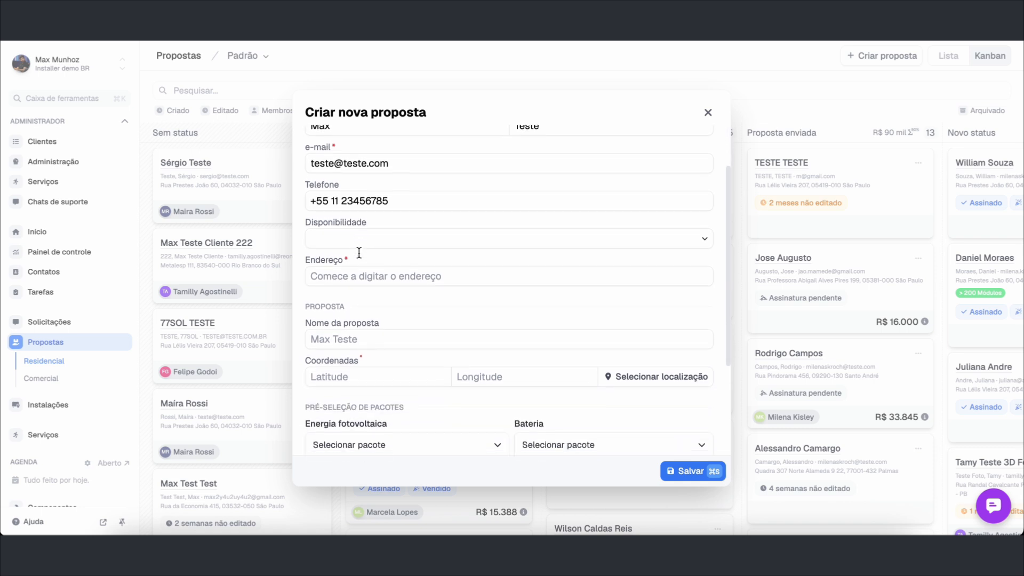
triple_click(318, 260)
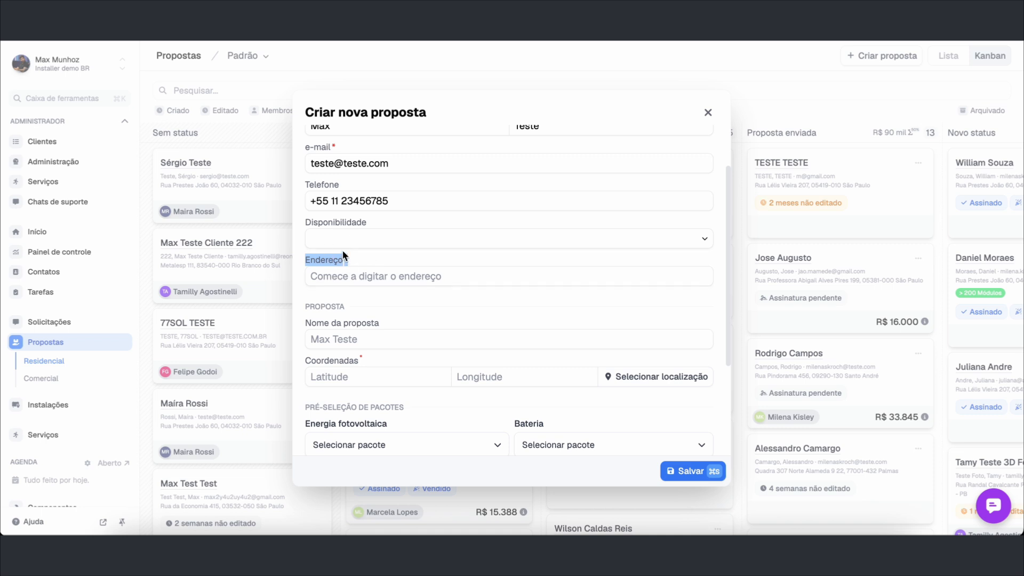
scroll(342, 253, "down", 2)
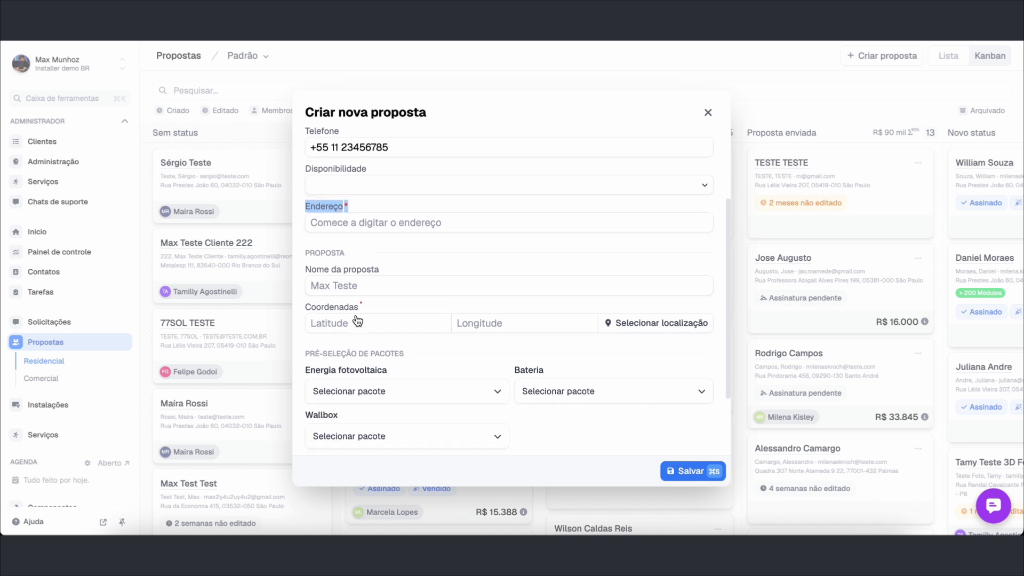
double_click(337, 306)
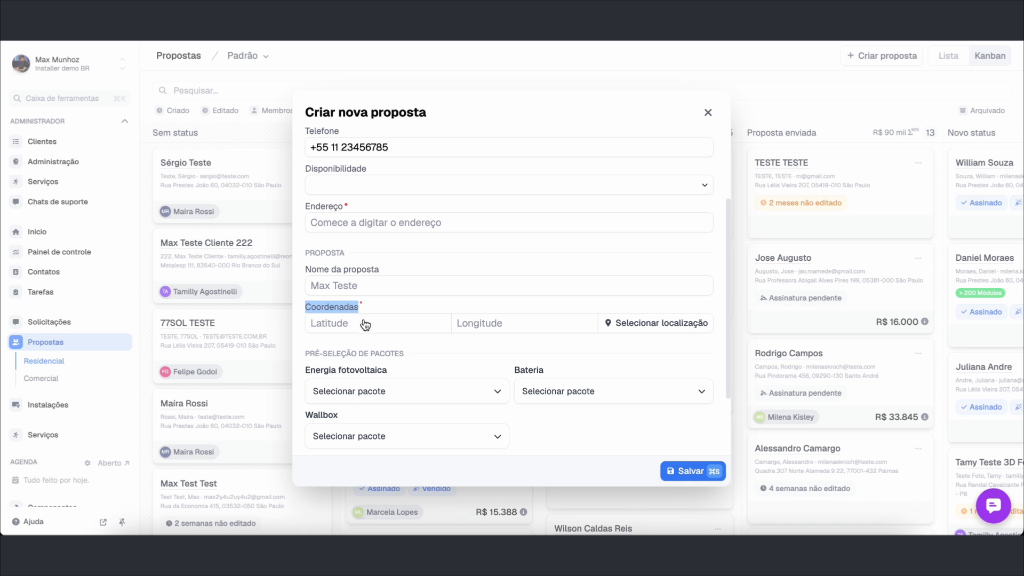
scroll(364, 323, "down", 1)
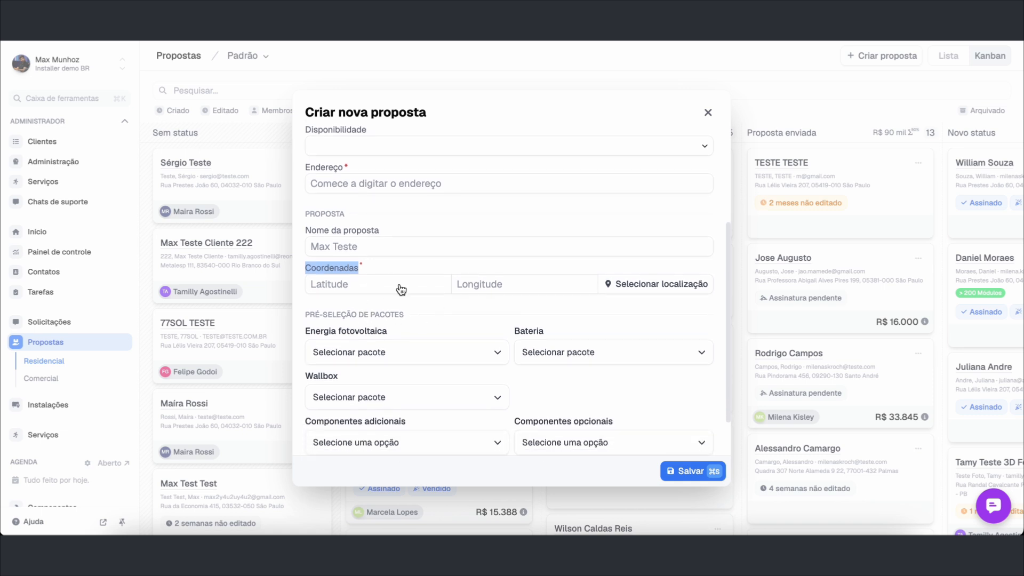
Replace the prefilled address in the installation-location map with the customer's street address
left_click(363, 288)
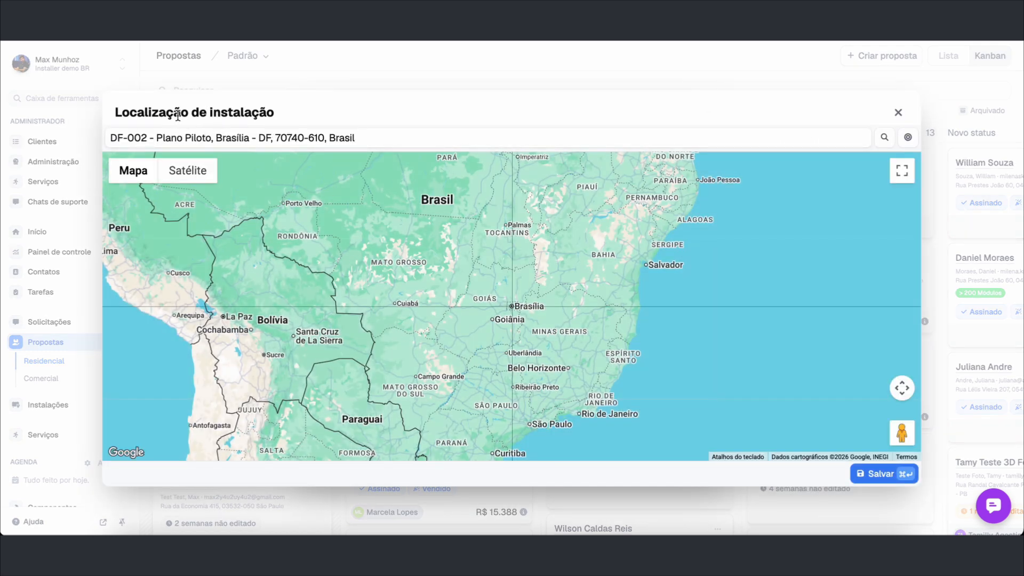
triple_click(158, 117)
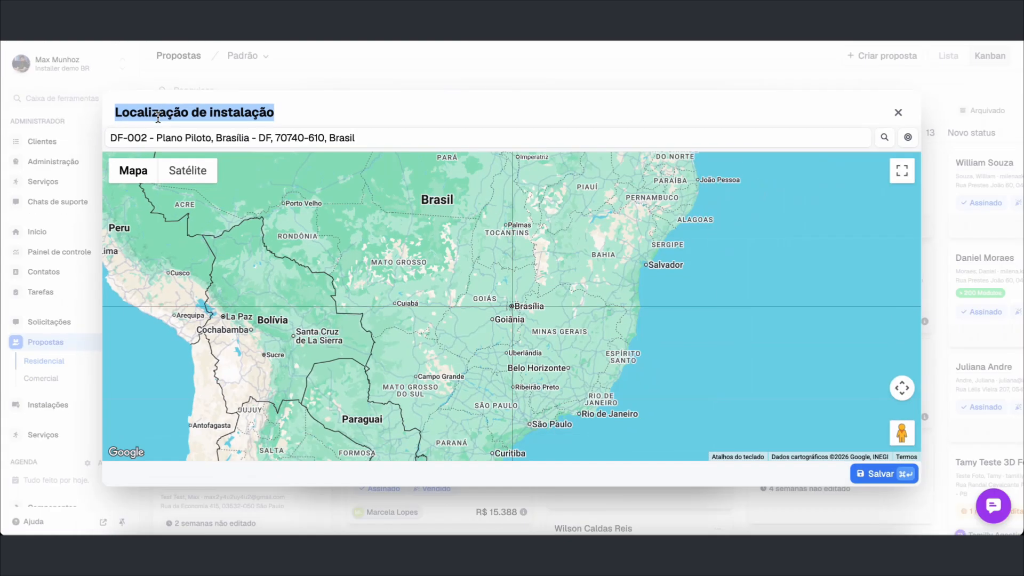
triple_click(170, 140)
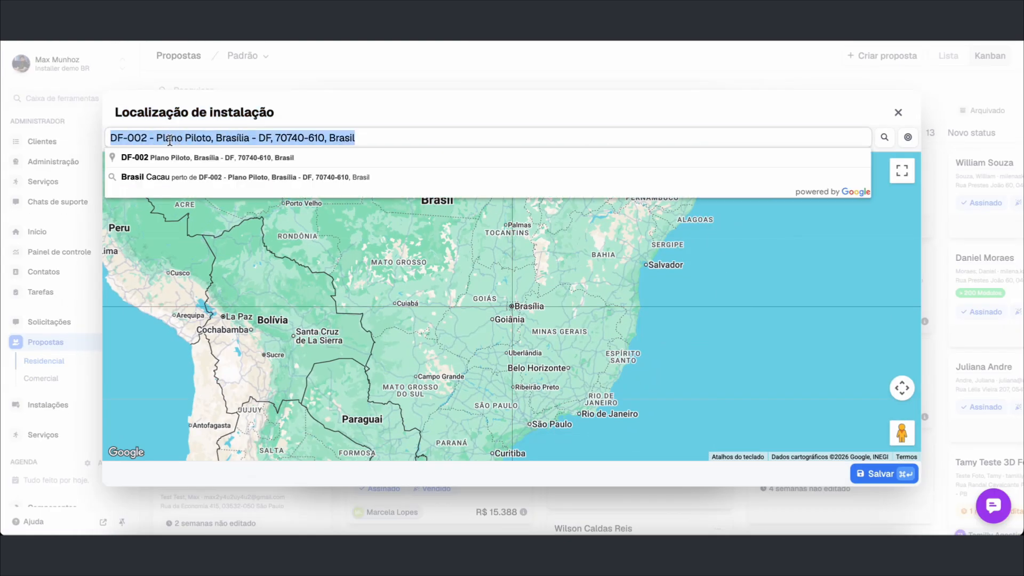
key("BackSpace")
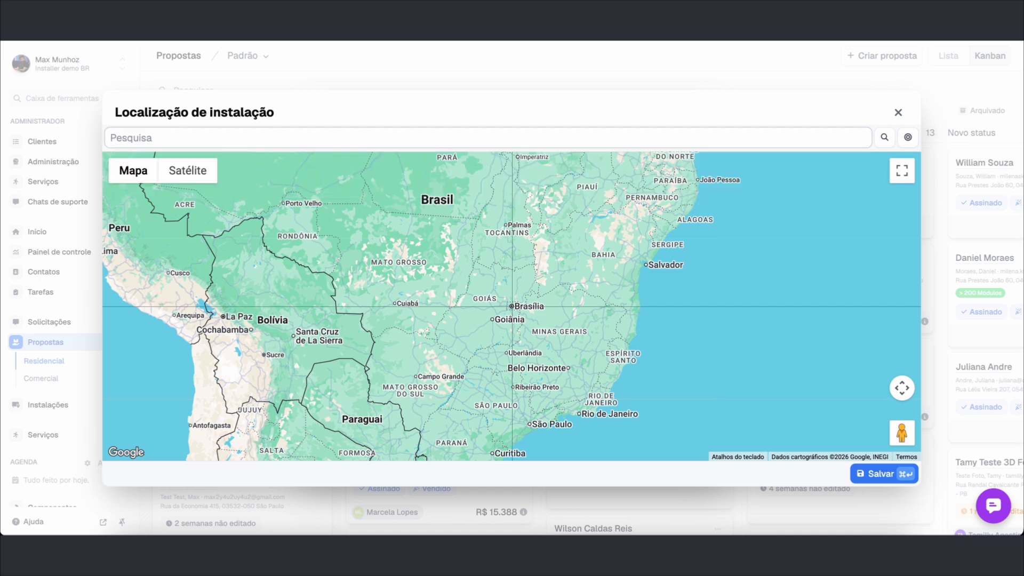
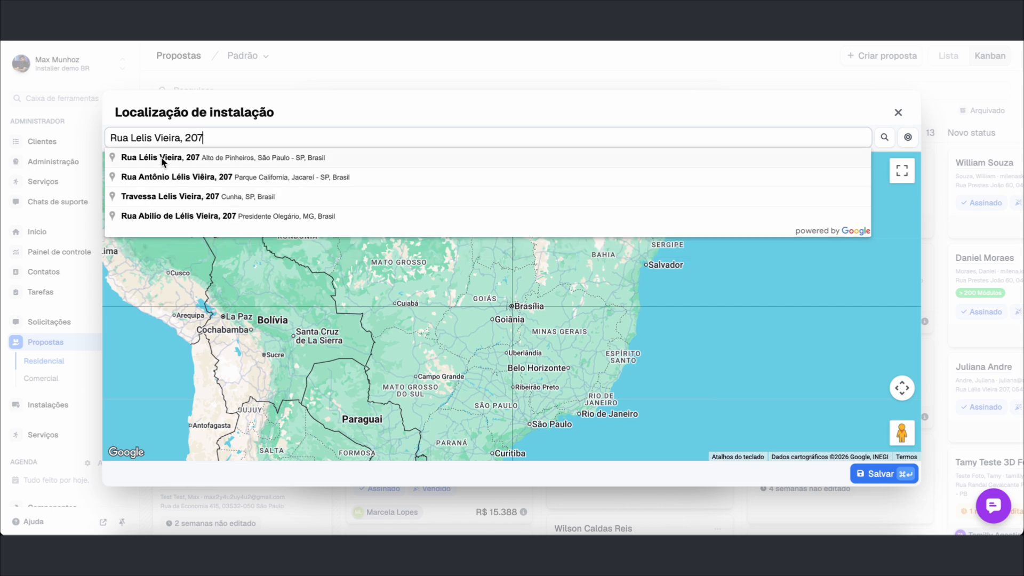
left_click(172, 158)
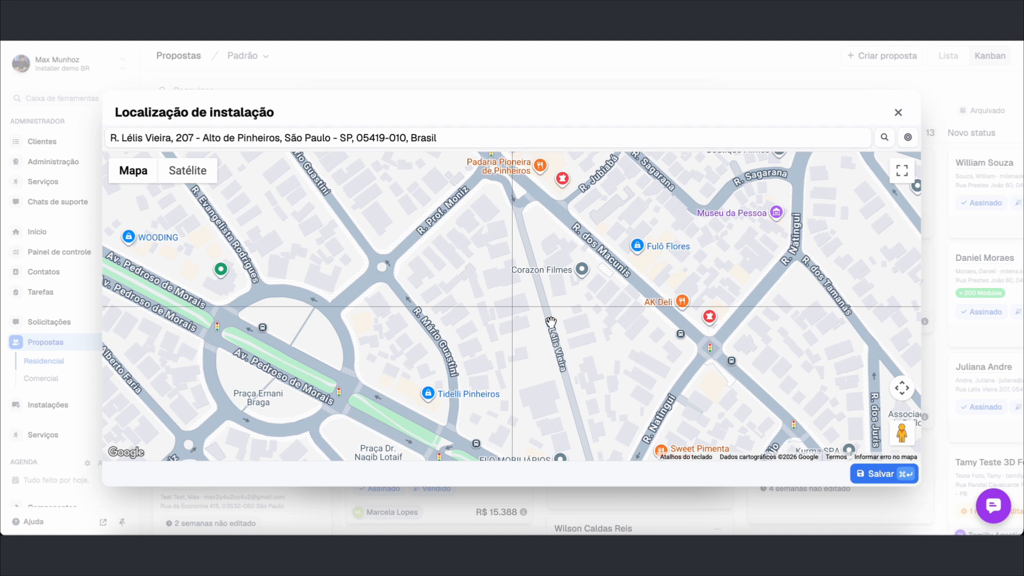
Switch the map to Satélite and centre it on the house roof
left_click(187, 172)
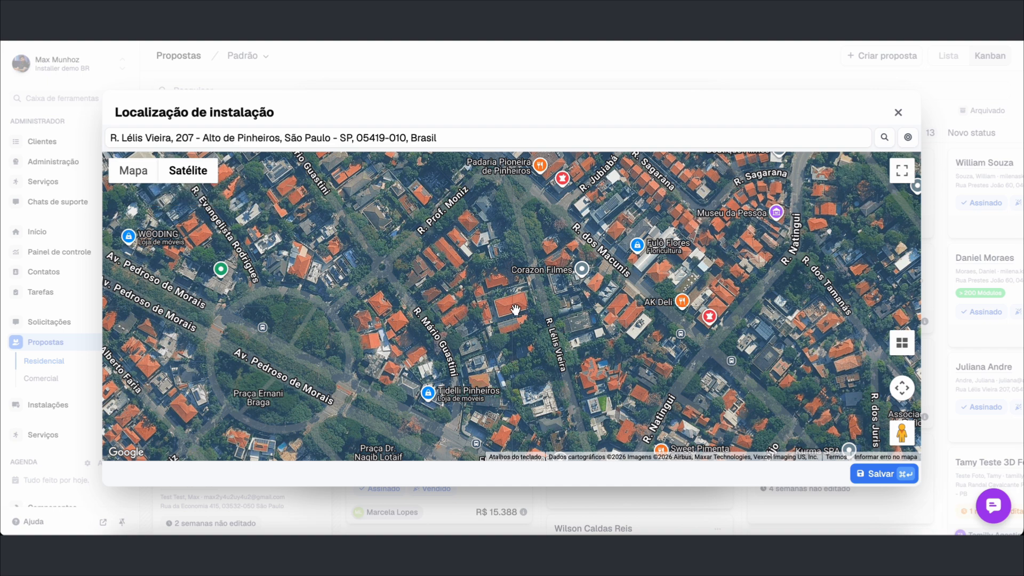
scroll(507, 312, "up", 3)
left_click_drag(507, 311, 485, 364)
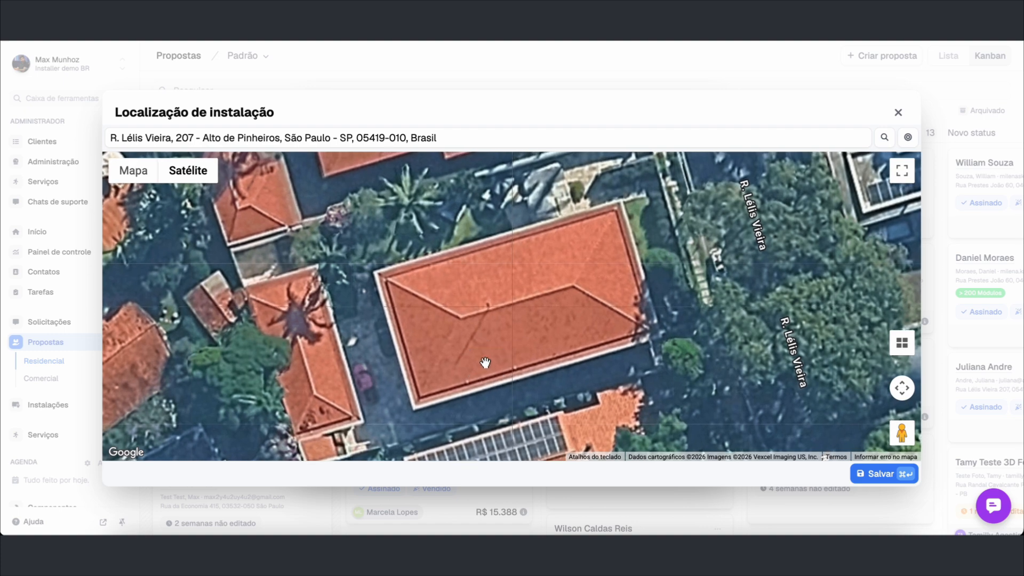
Save the chosen location and create the proposal from the Criar nova proposta form
left_click(874, 475)
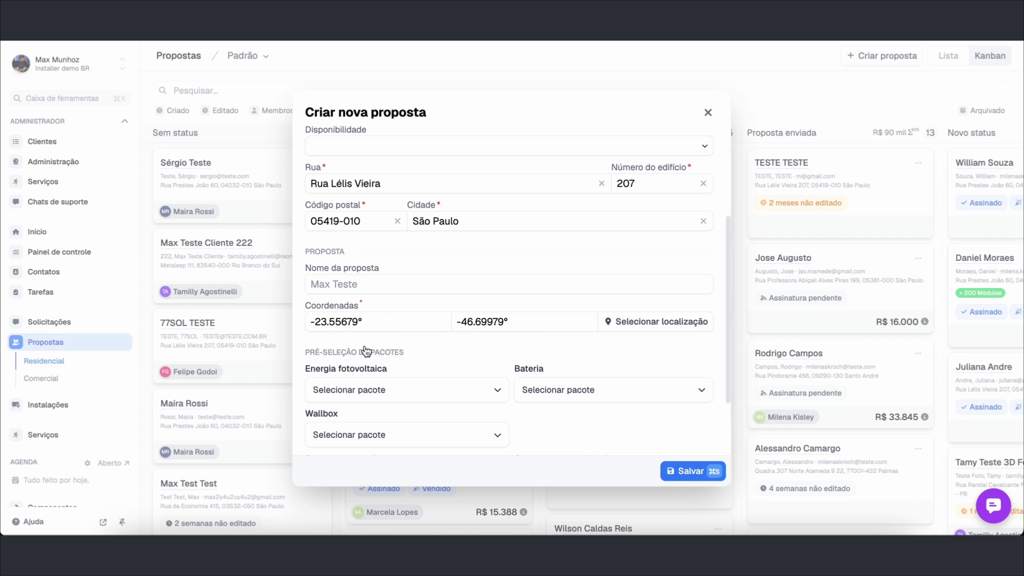
scroll(428, 237, "up", 1)
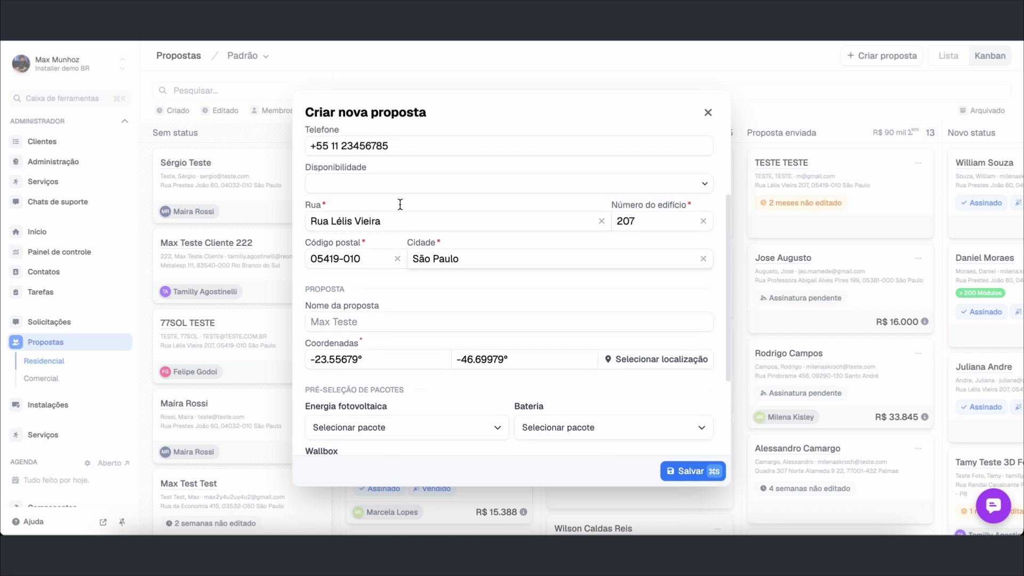
scroll(644, 445, "down", 3)
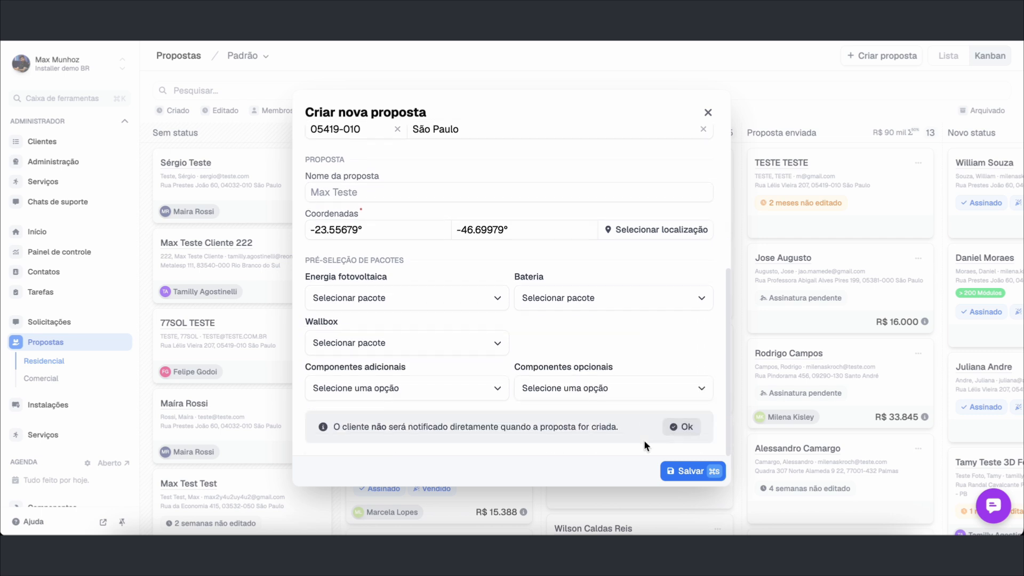
left_click(689, 470)
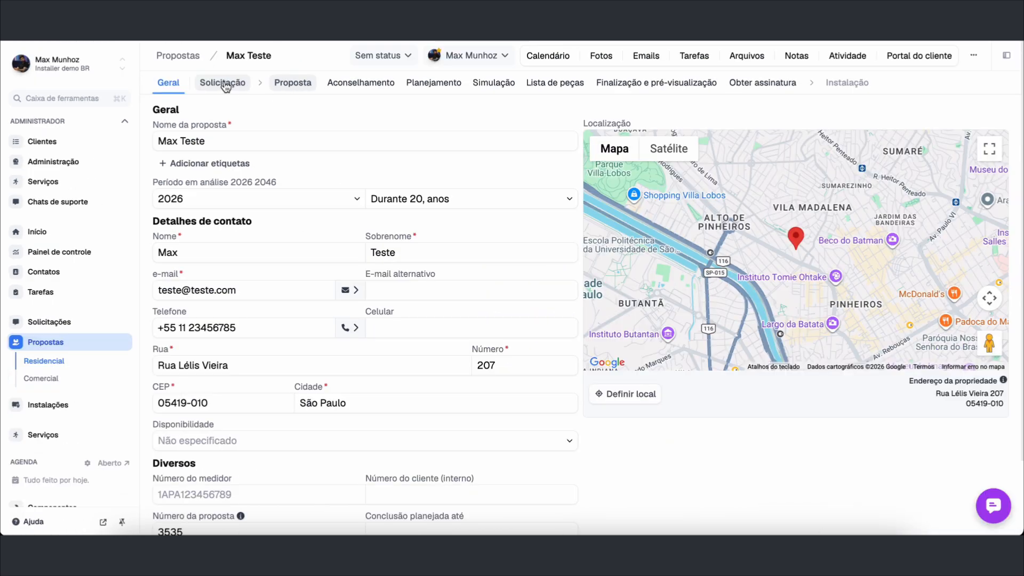
Review the new proposal's Geral details: contact data and the São Paulo address on the map
left_click(292, 83)
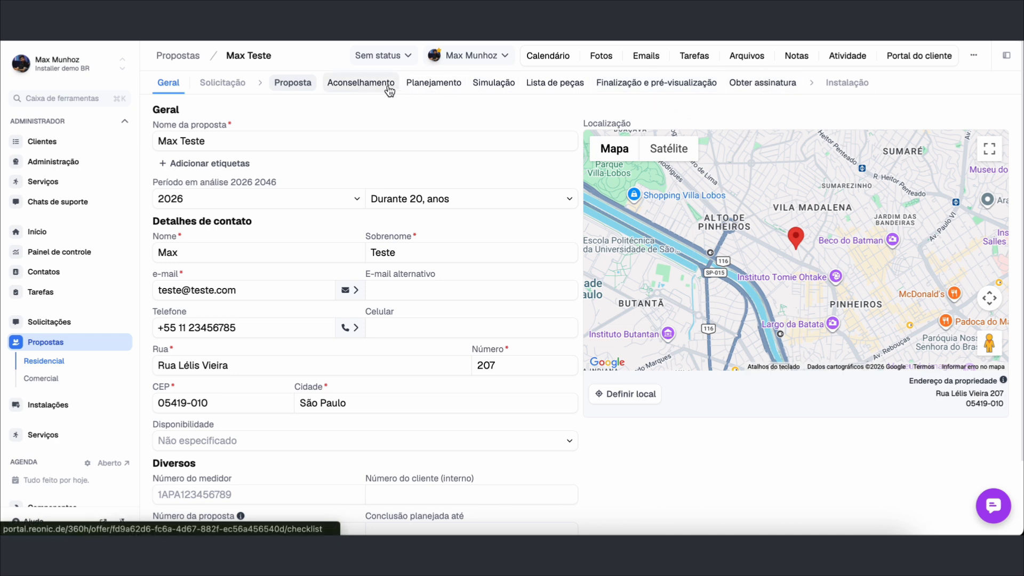
Scroll through the Aconselhamento tab's Qualificação padrão interview, then go to Planejamento
left_click(368, 85)
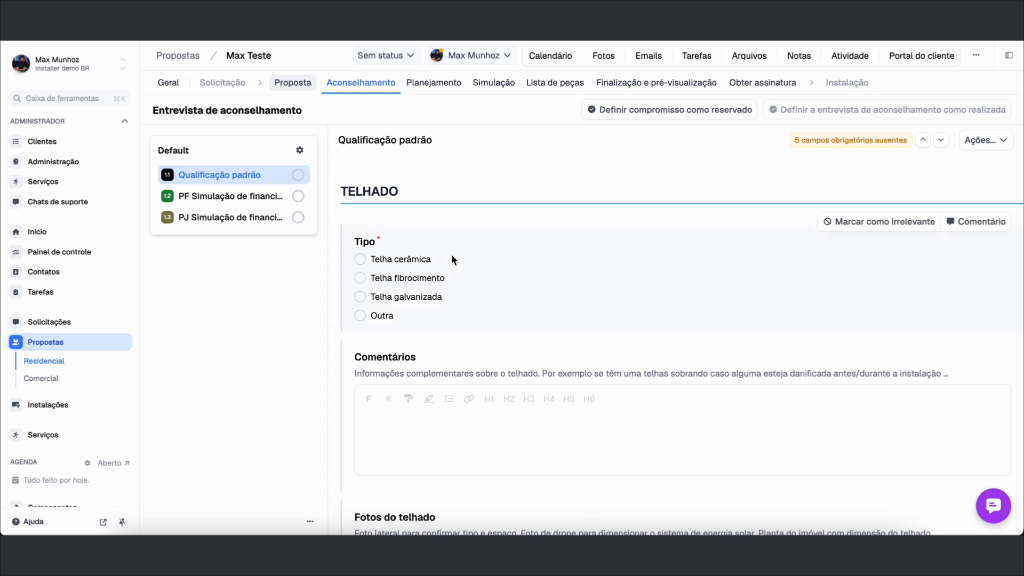
scroll(452, 254, "down", 1)
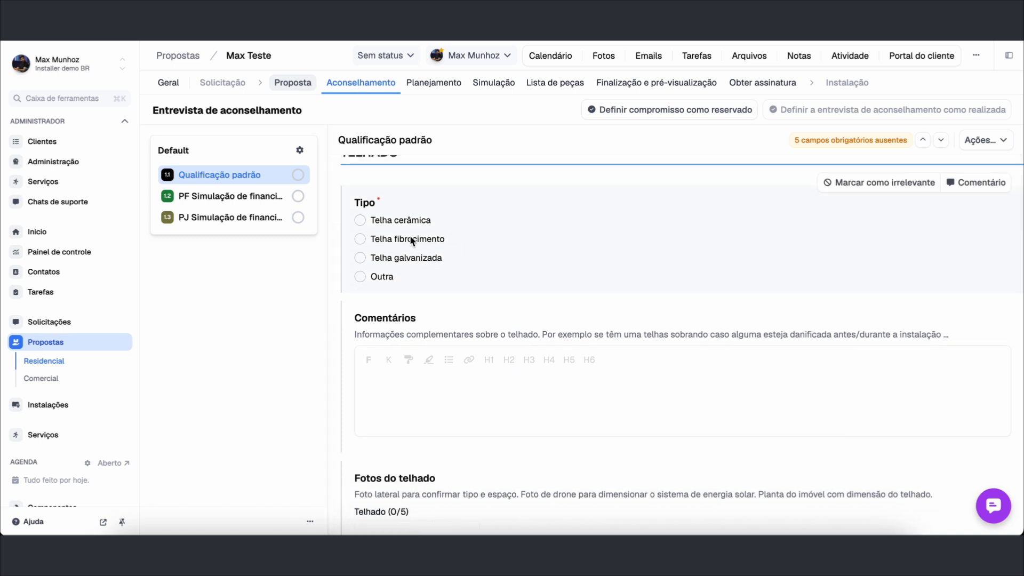
scroll(411, 239, "up", 1)
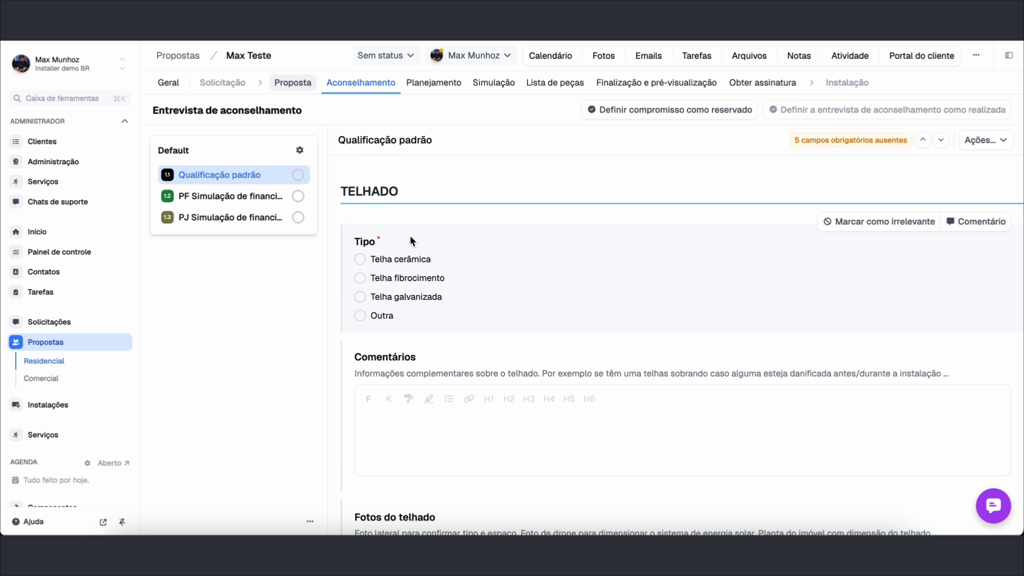
scroll(407, 242, "down", 1)
scroll(408, 240, "down", 5)
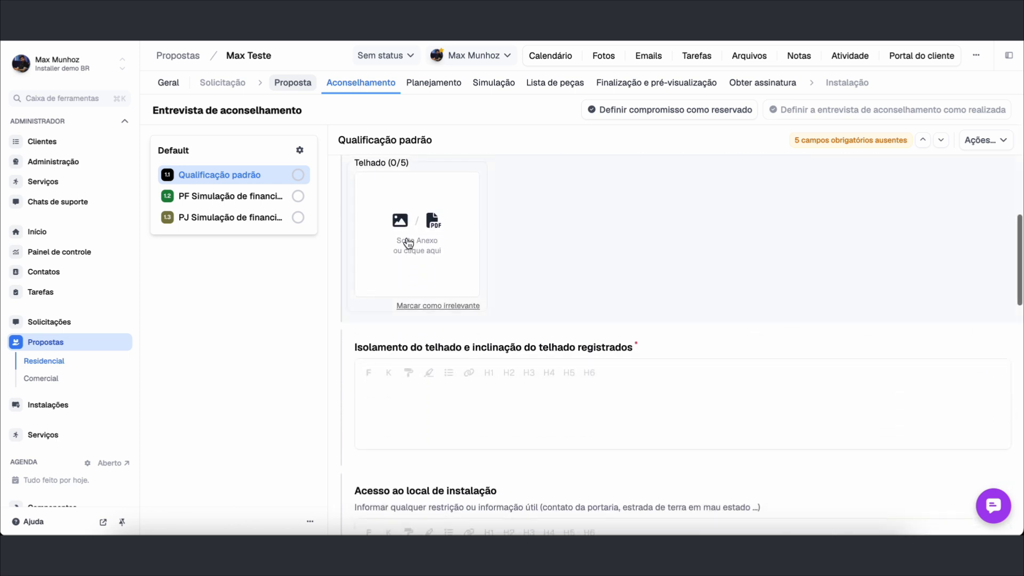
scroll(408, 238, "down", 10)
scroll(407, 238, "down", 10)
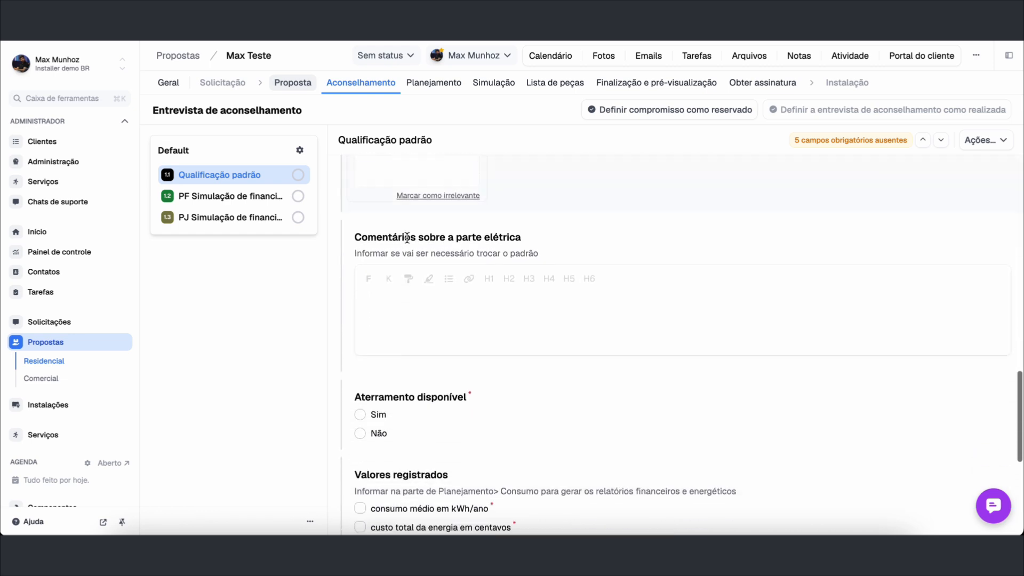
scroll(409, 243, "up", 20)
scroll(407, 242, "up", 6)
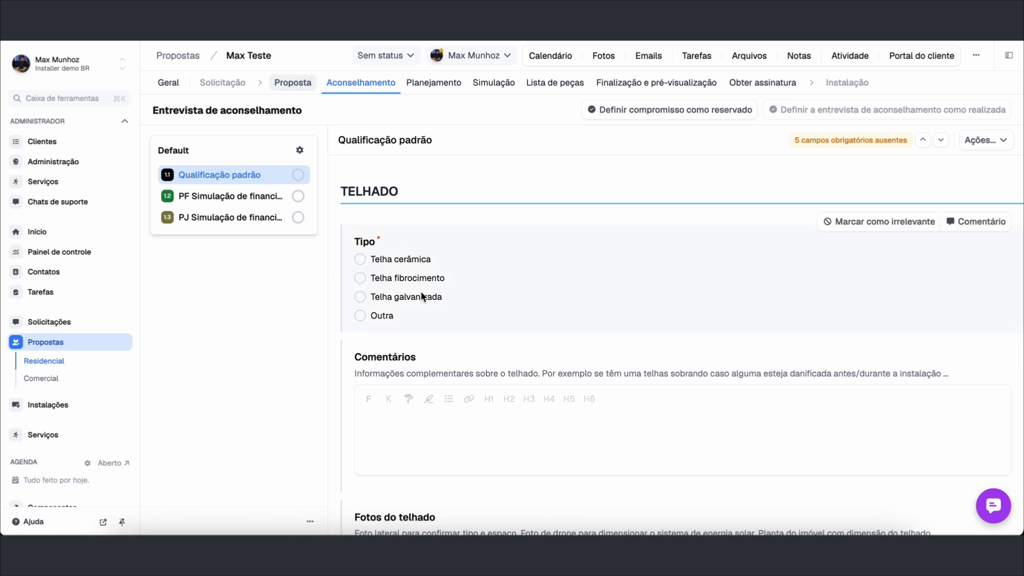
scroll(422, 297, "down", 1)
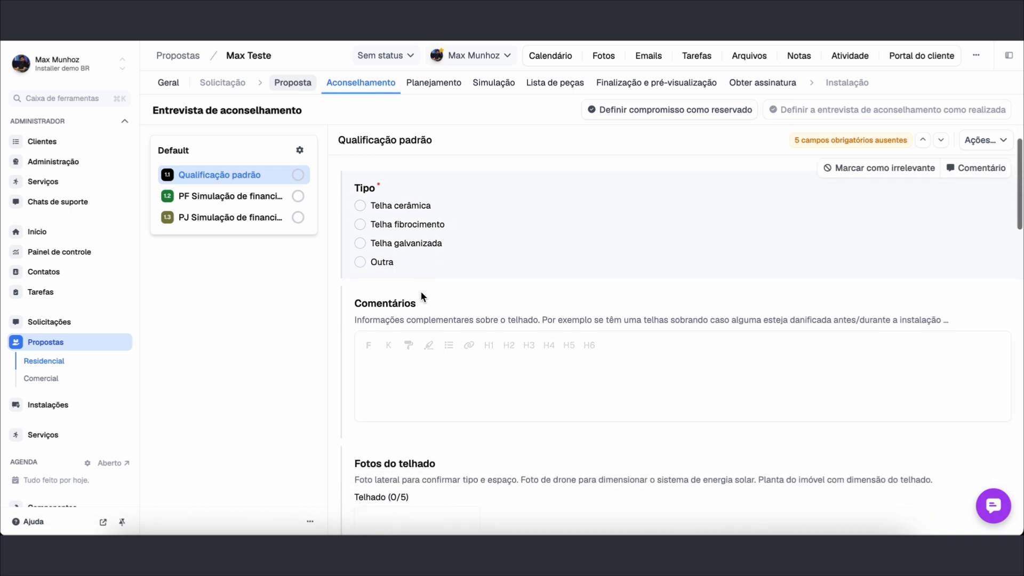
scroll(421, 297, "down", 1)
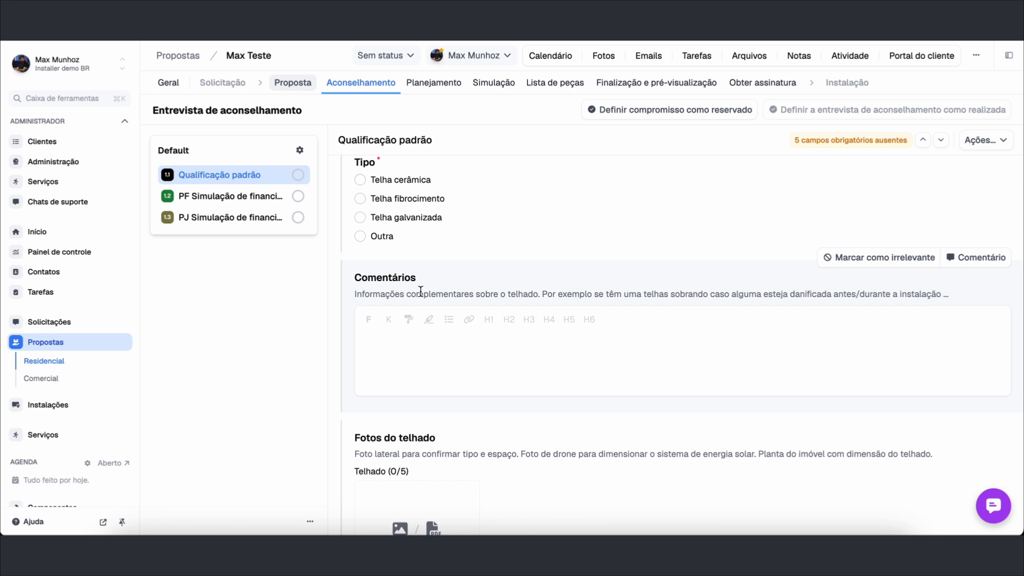
left_click(434, 91)
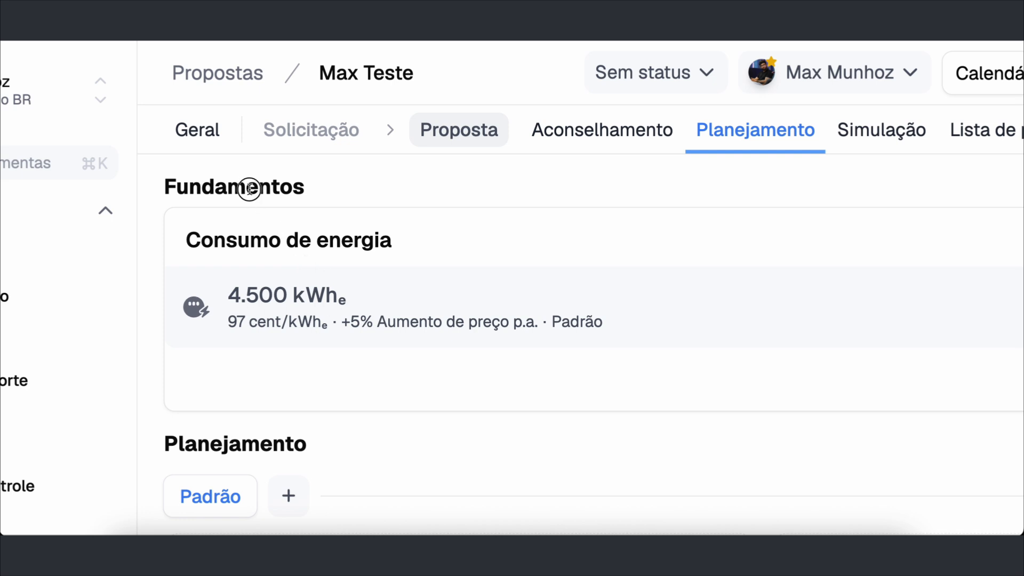
Highlight the Consumo de energia card: 4.500 kWh, price details and the Padrão load profile
double_click(249, 187)
triple_click(226, 241)
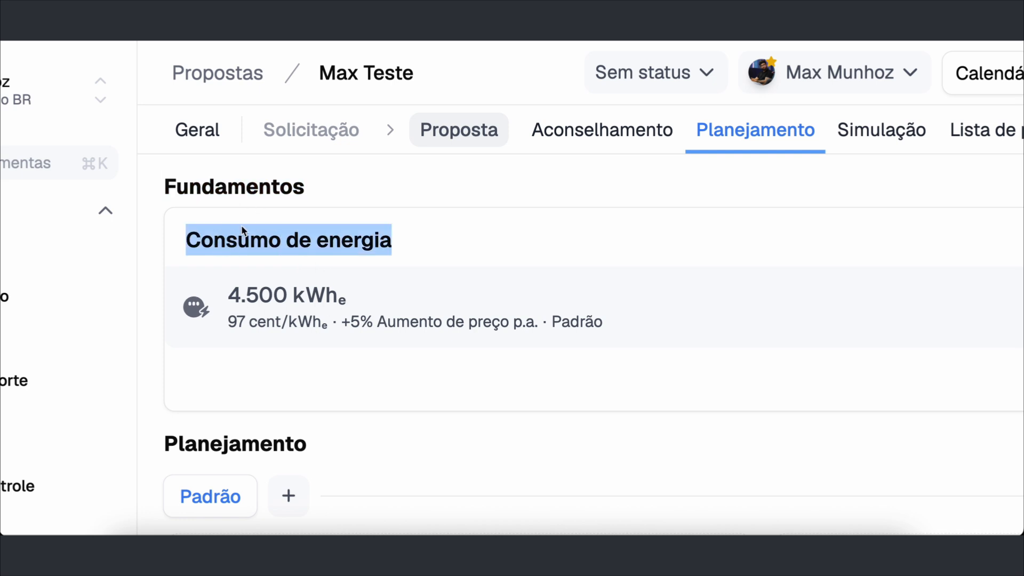
scroll(243, 250, "down", 1)
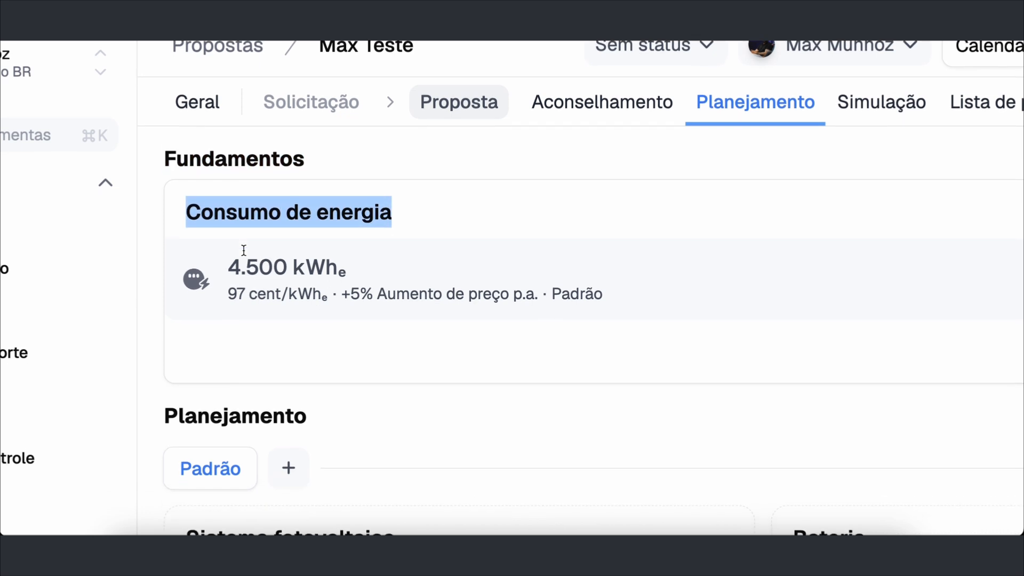
left_click_drag(230, 256, 294, 260)
triple_click(294, 260)
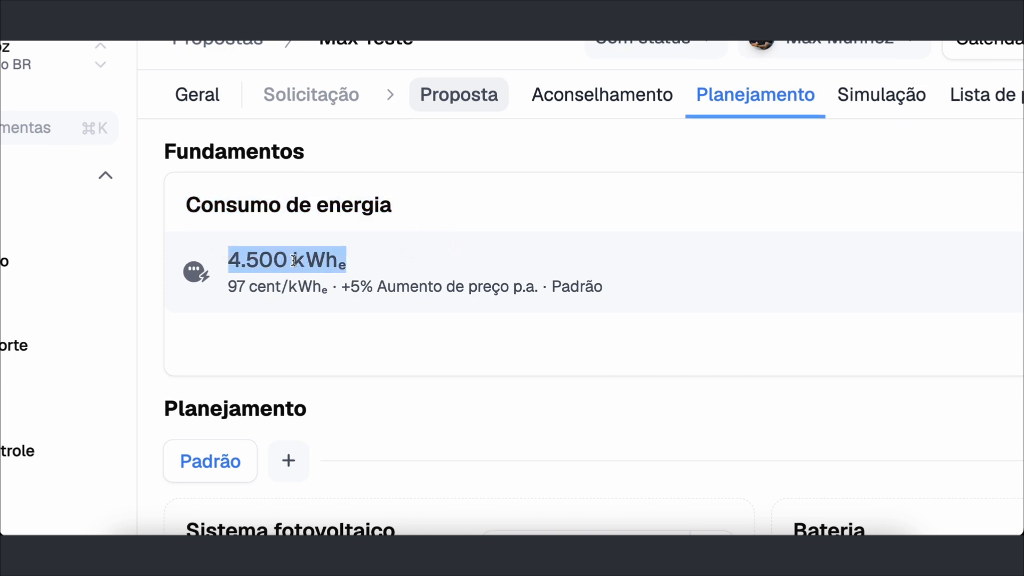
left_click(343, 267)
triple_click(234, 290)
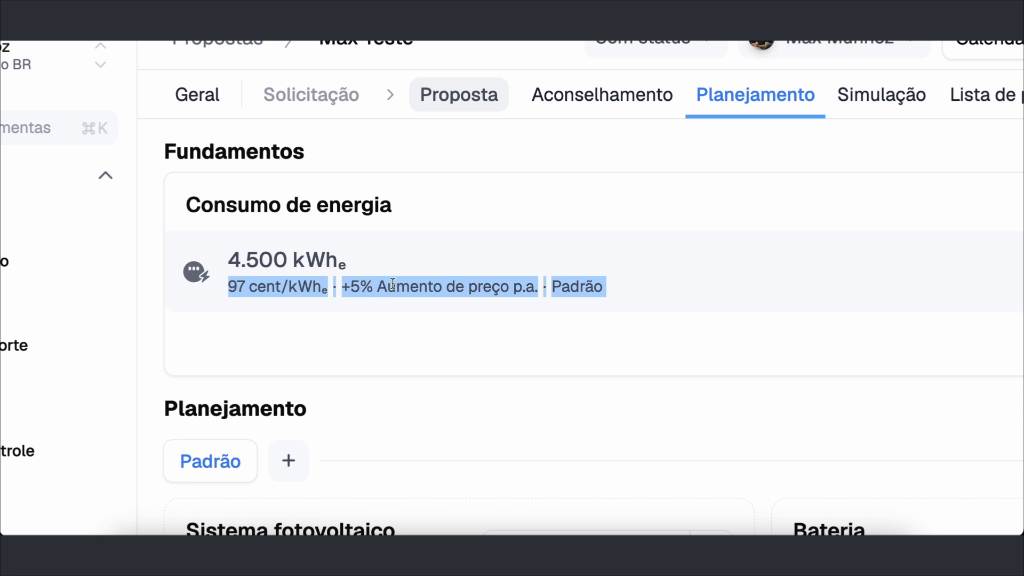
double_click(596, 291)
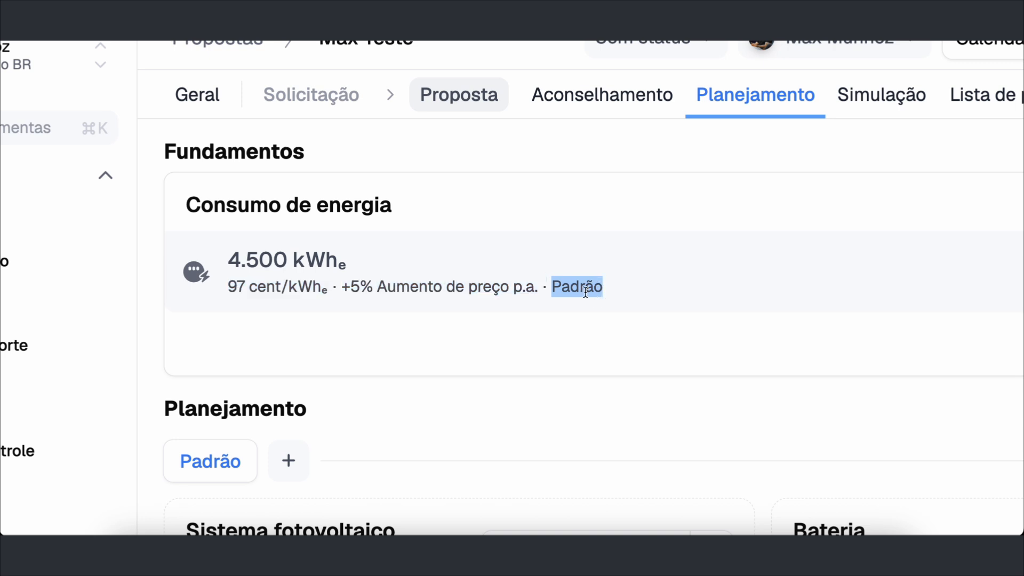
left_click(525, 291)
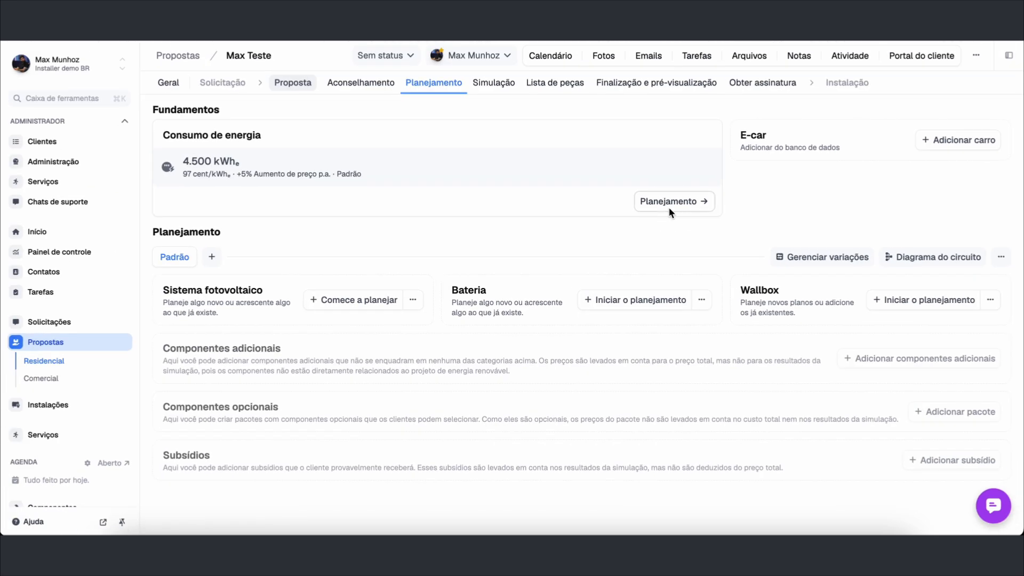
Open the Consumo de energia settings and point out its consumption and electricity price sections
left_click(669, 207)
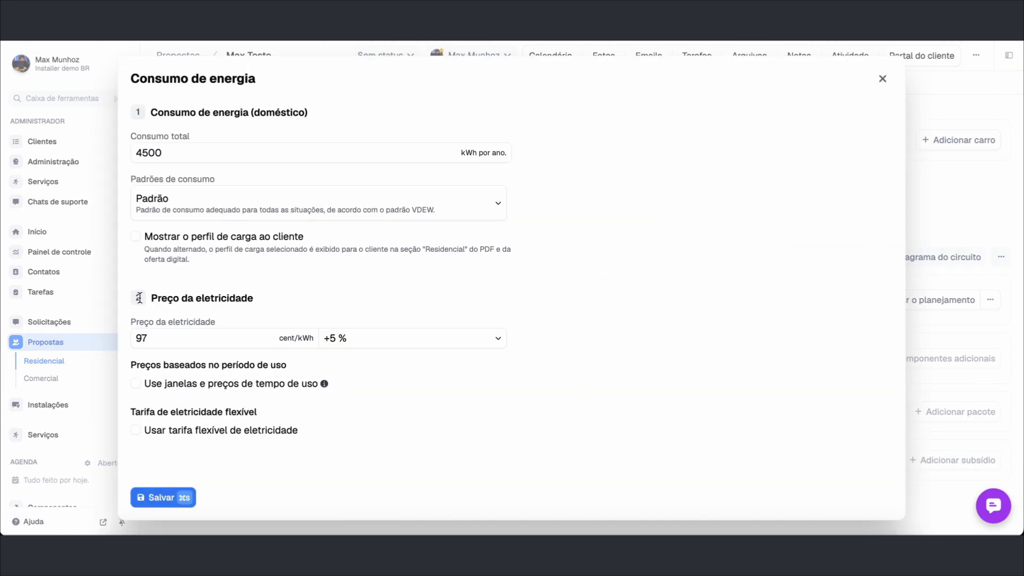
triple_click(228, 112)
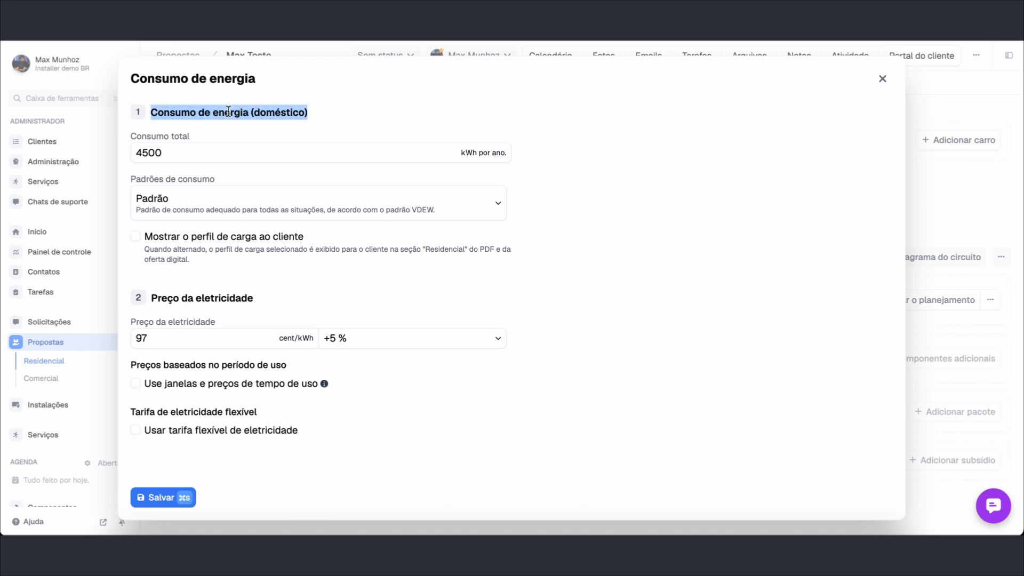
triple_click(165, 181)
double_click(202, 297)
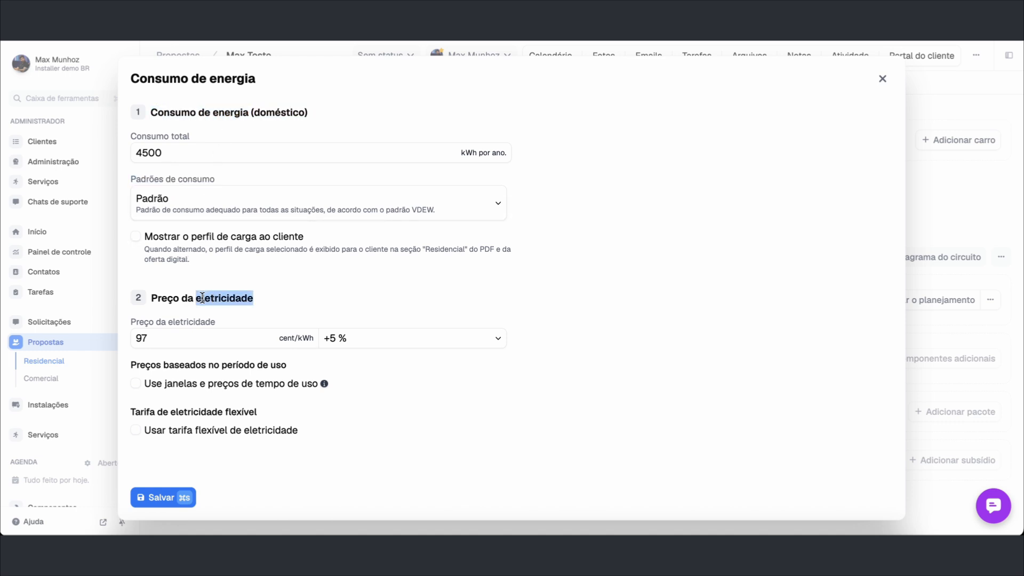
triple_click(202, 297)
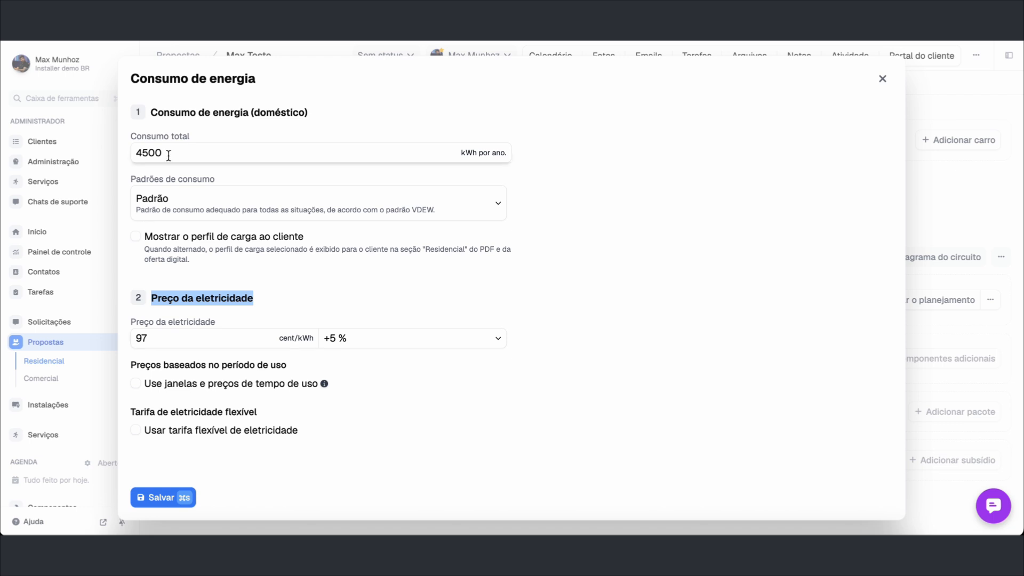
Change the Consumo total to 6000 kWh per year and save
double_click(150, 155)
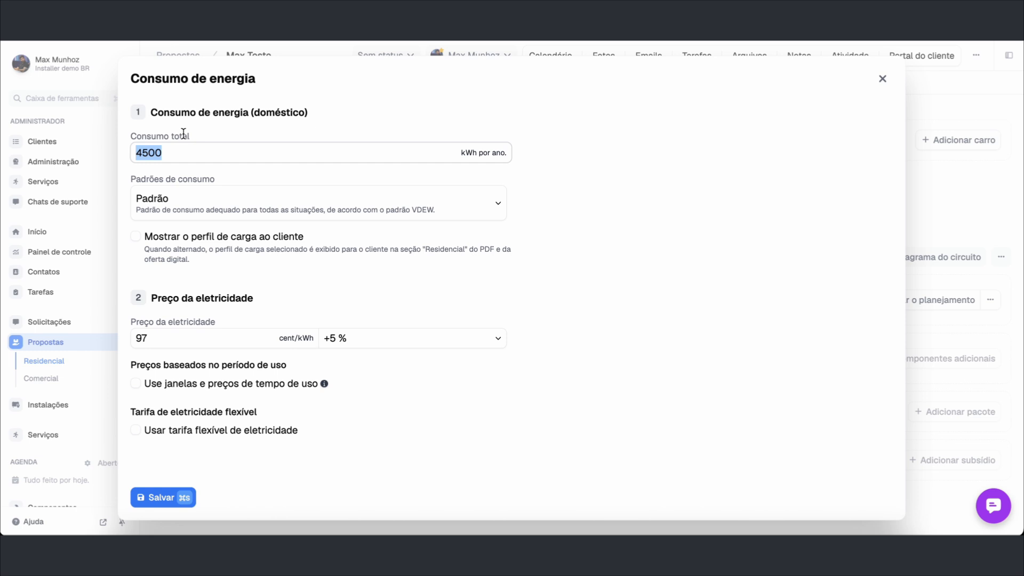
type("6000")
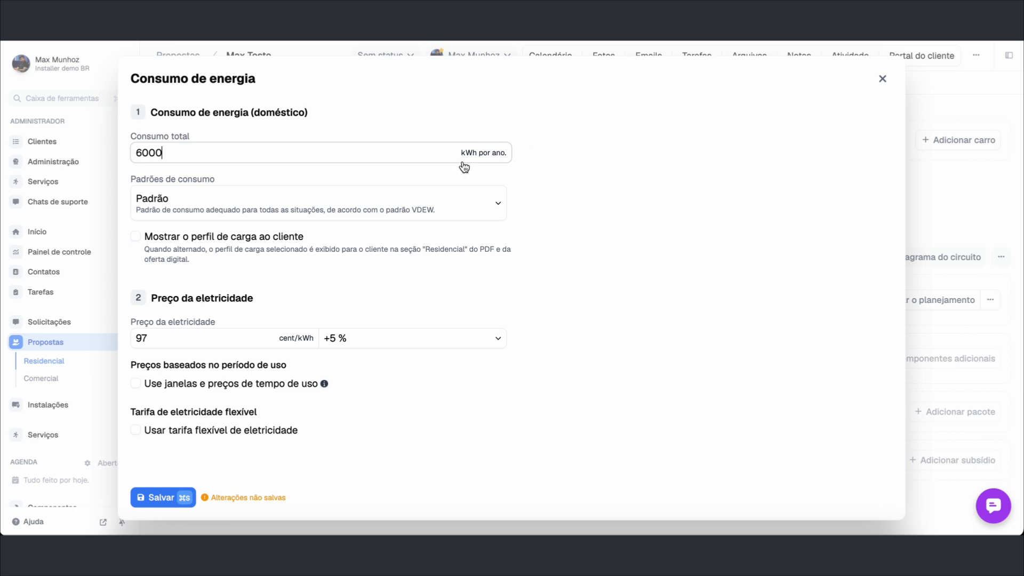
left_click_drag(461, 154, 506, 163)
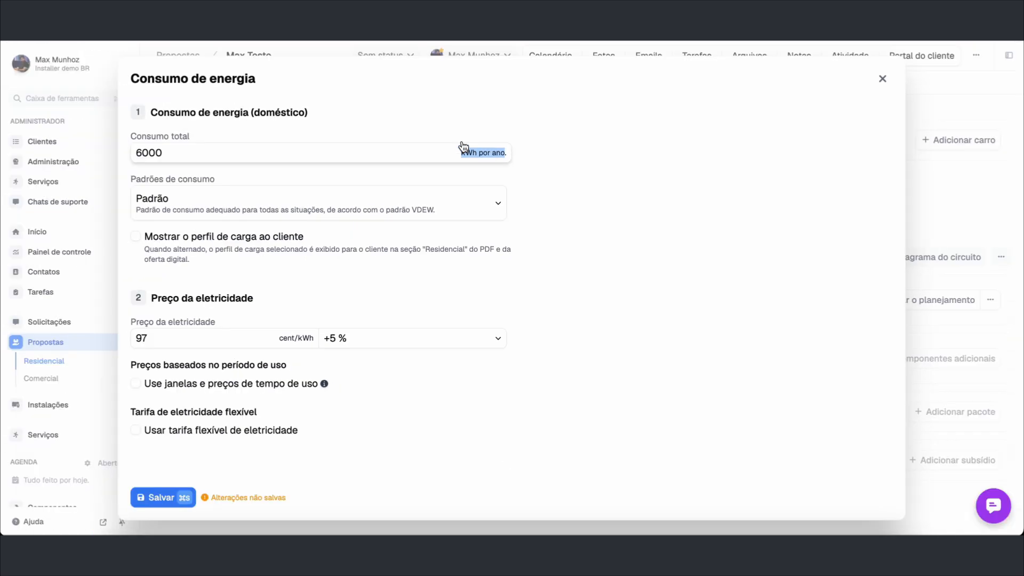
left_click(169, 498)
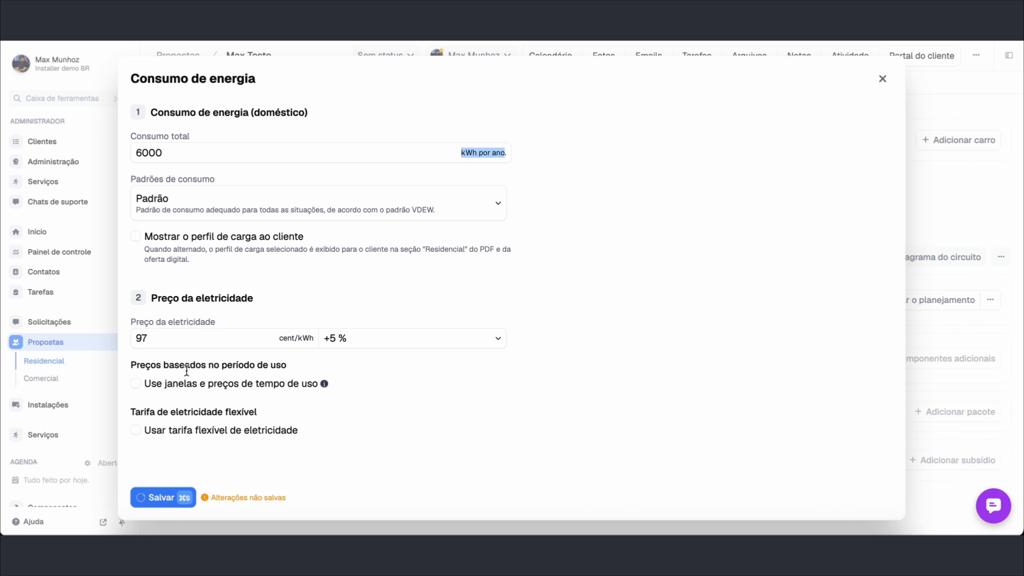
Choose Próprio do editor from the Padrões de consumo list
left_click(160, 207)
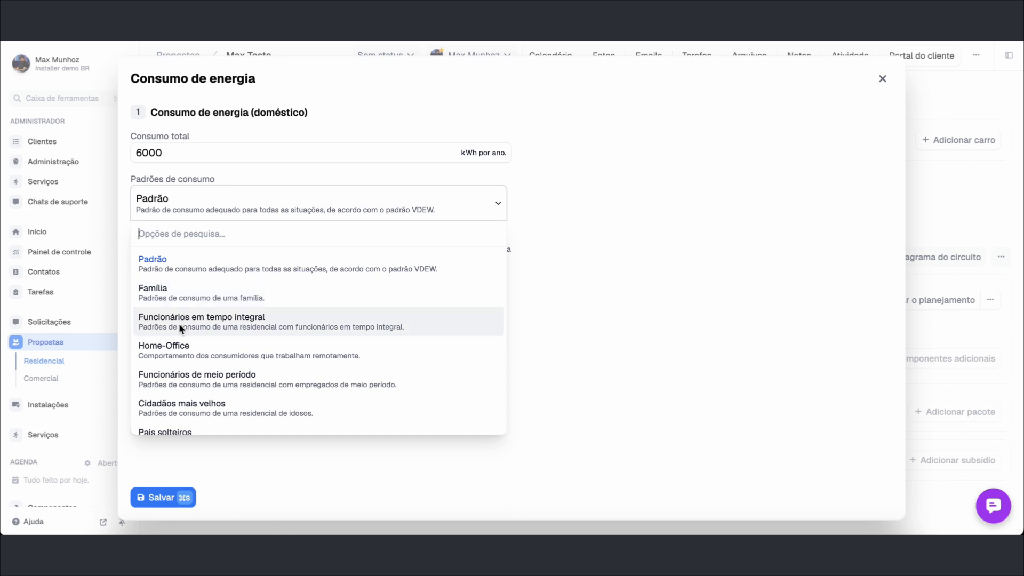
scroll(182, 354, "down", 2)
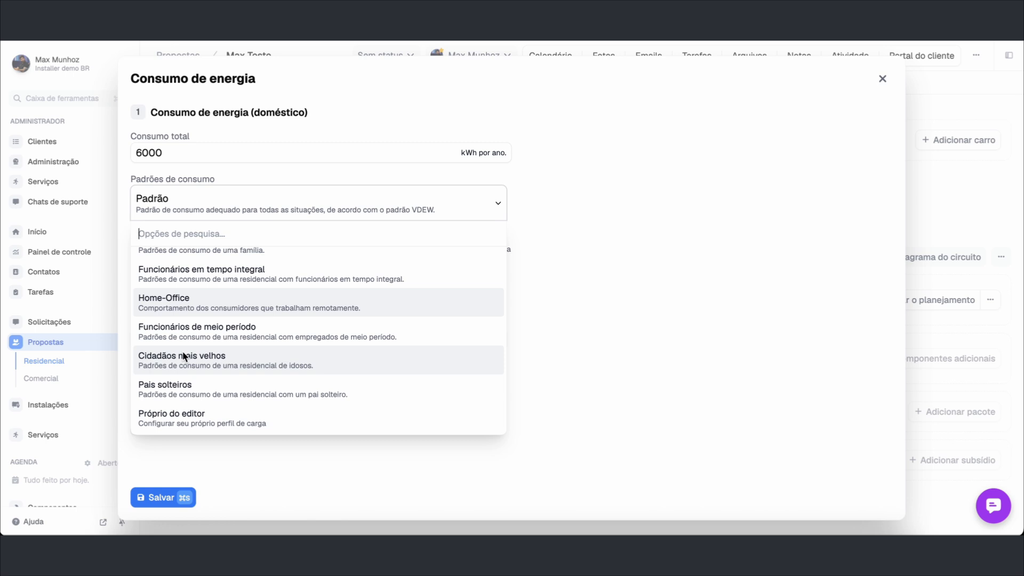
left_click(164, 418)
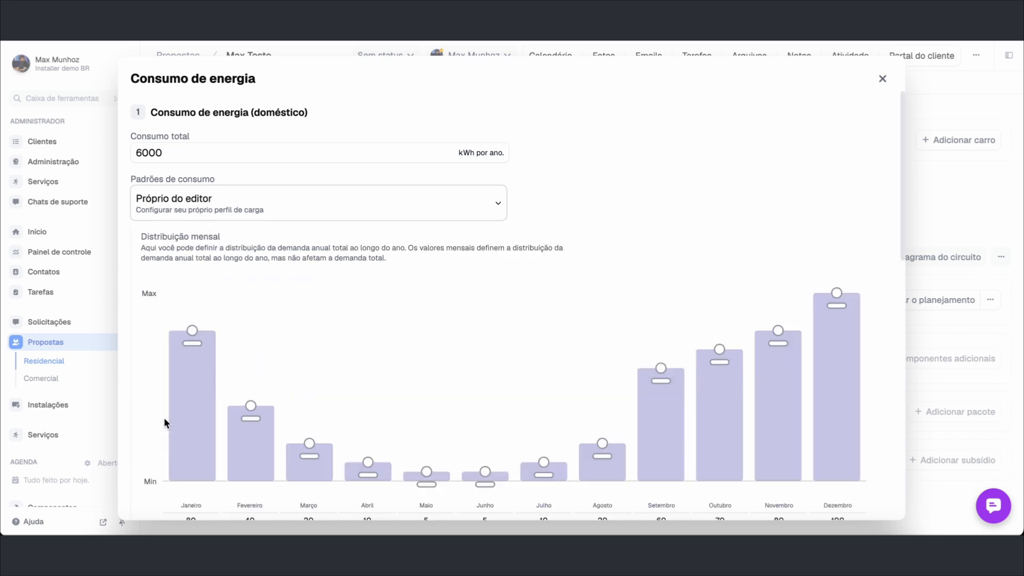
Raise the Janeiro through Abril monthly demand bars to the maximum of 100
scroll(165, 417, "down", 2)
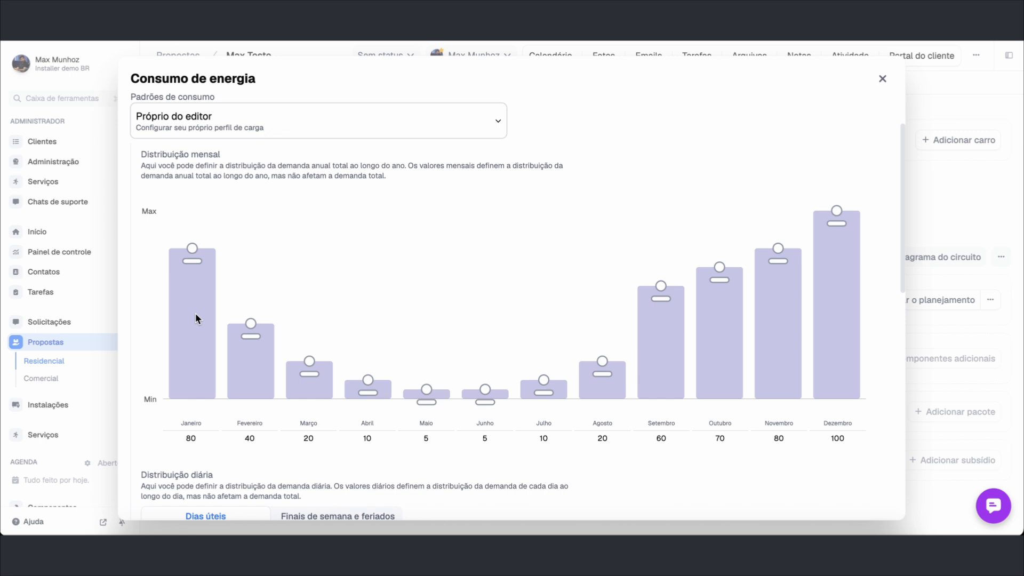
scroll(196, 316, "down", 1)
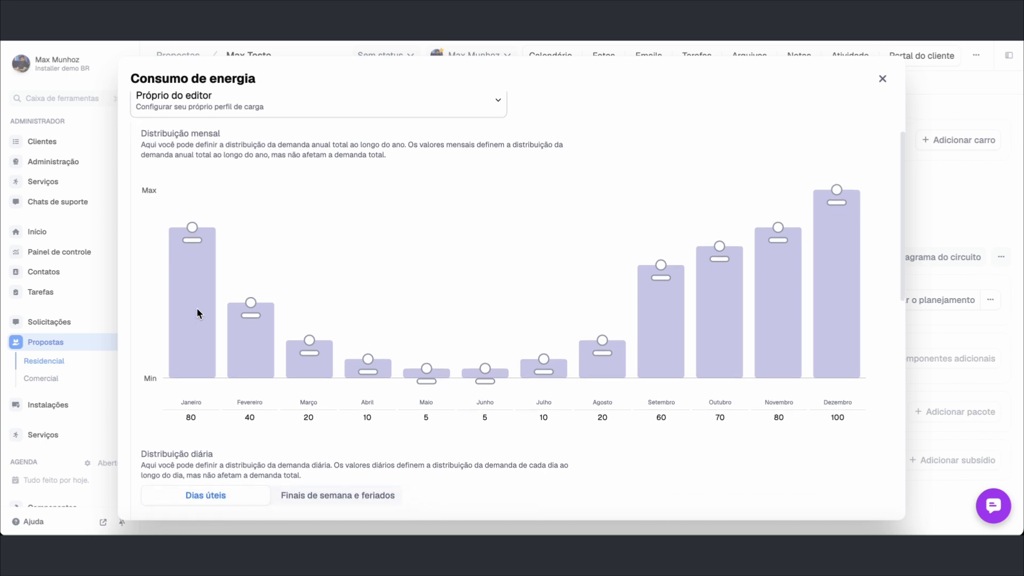
left_click_drag(196, 241, 218, 160)
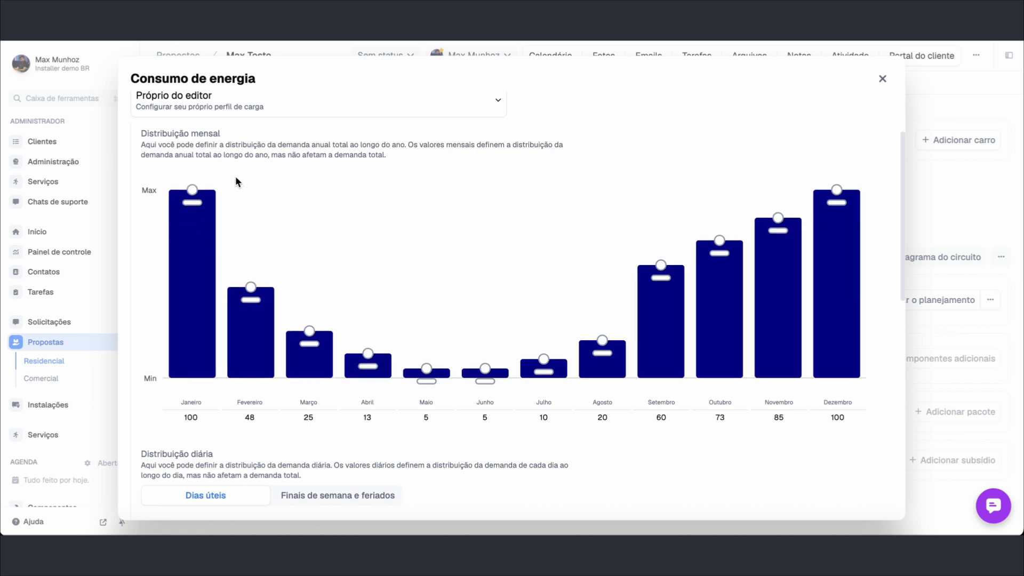
left_click_drag(255, 293, 259, 188)
left_click_drag(318, 304, 309, 190)
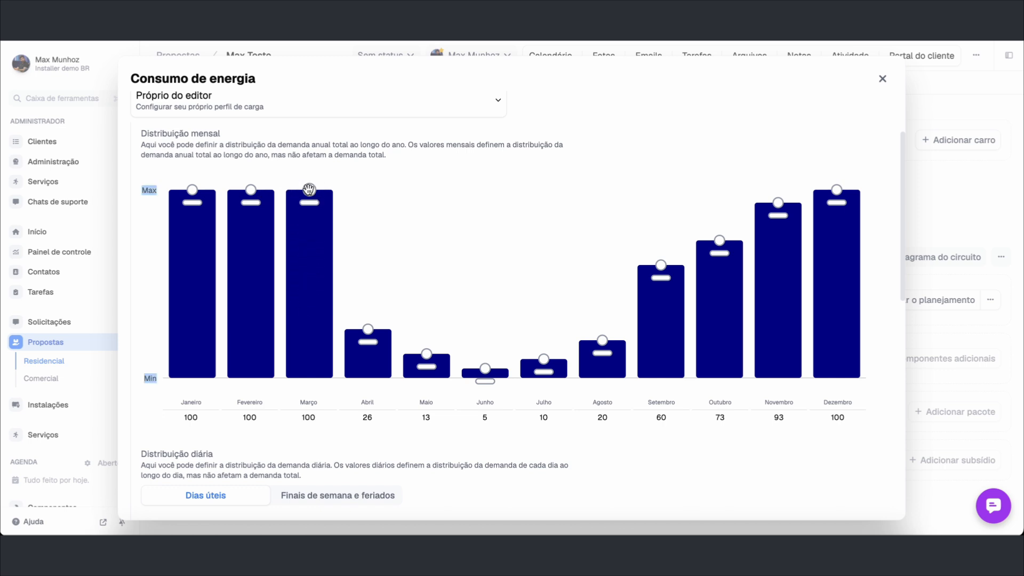
left_click_drag(366, 325, 367, 201)
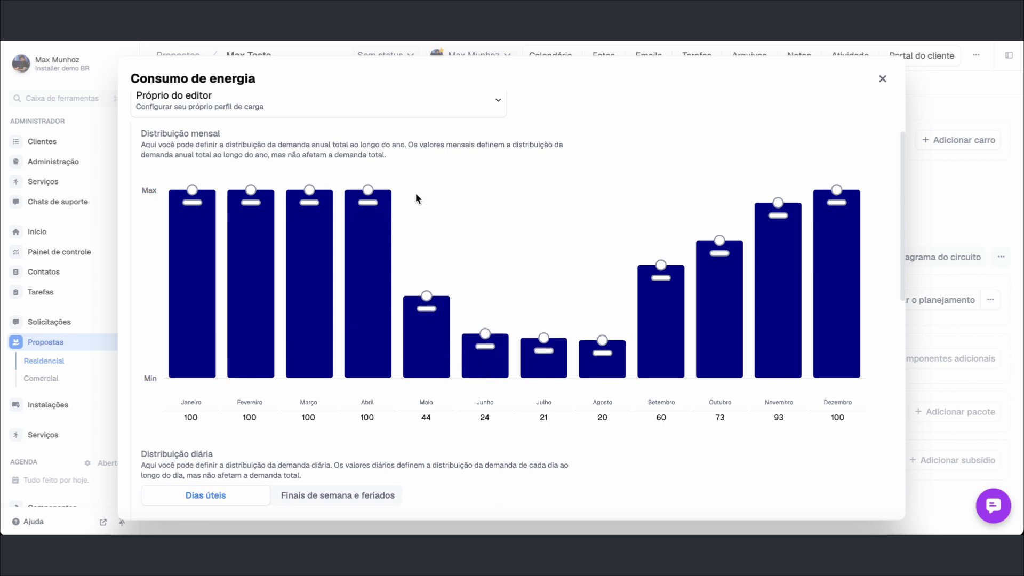
Raise the Maio through Outubro monthly demand bars to 100 as well
left_click(432, 301)
left_click_drag(432, 302, 433, 190)
left_click_drag(491, 303, 487, 203)
left_click_drag(543, 270, 545, 190)
left_click_drag(603, 253, 604, 180)
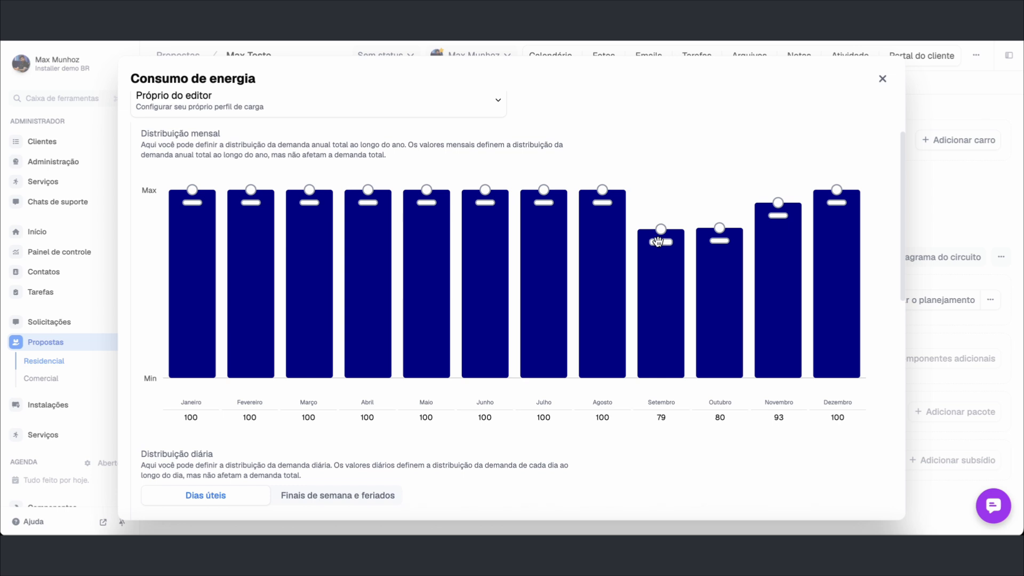
left_click_drag(661, 231, 657, 175)
left_click_drag(730, 226, 726, 165)
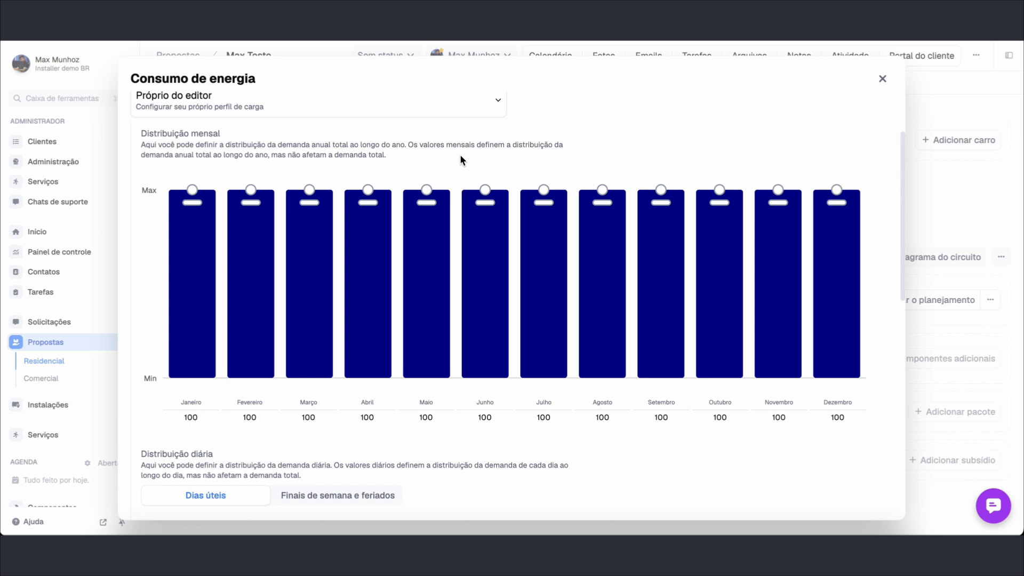
scroll(307, 311, "down", 4)
Bring up the Dias úteis weekday daily load profile for editing
scroll(307, 311, "down", 1)
left_click(207, 273)
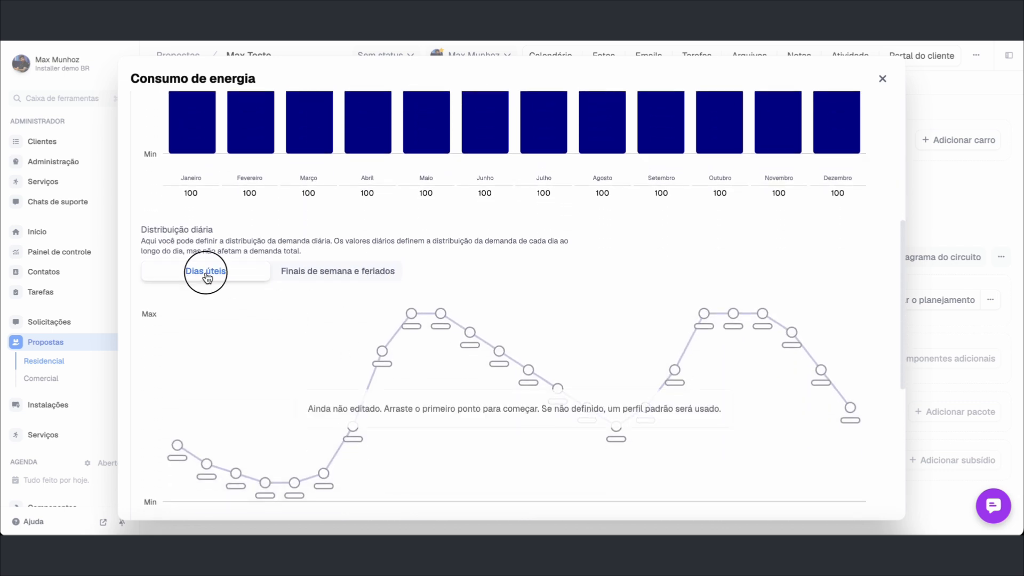
left_click(318, 281)
left_click(228, 277)
scroll(244, 358, "down", 2)
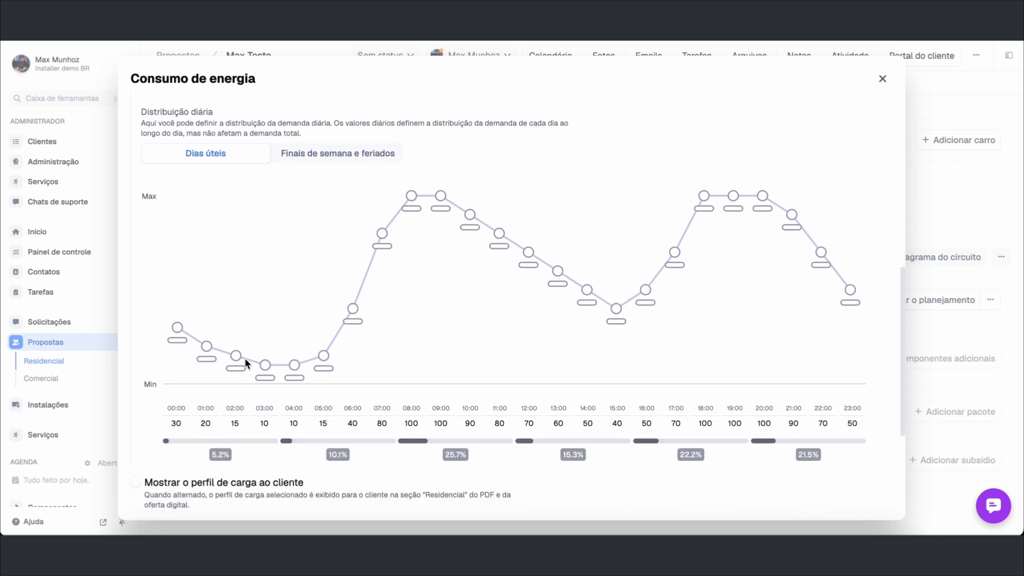
Lower the 00:00 demand and raise the 10:00–afternoon demand to 100
left_click_drag(177, 340, 168, 384)
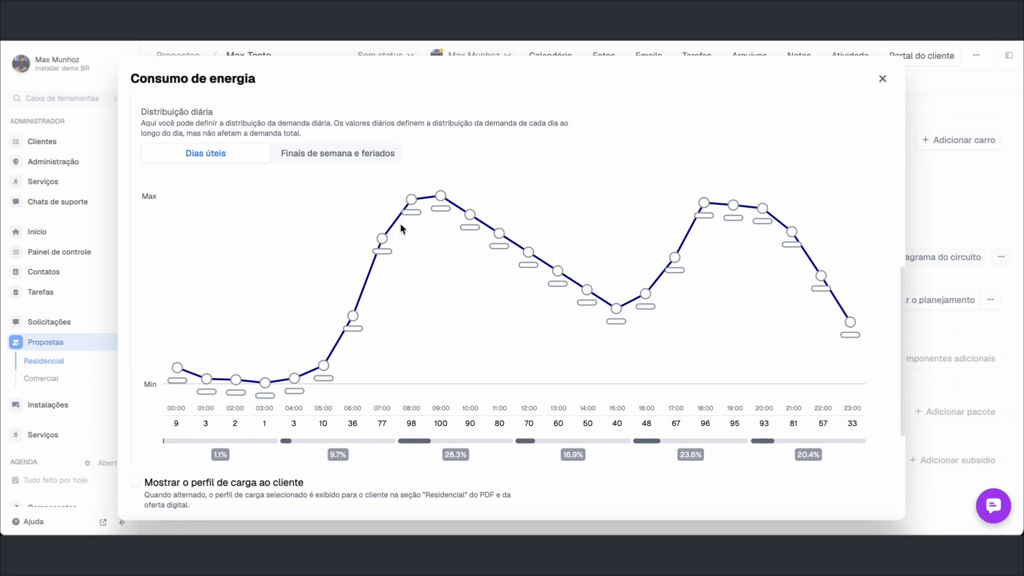
left_click_drag(469, 214, 510, 199)
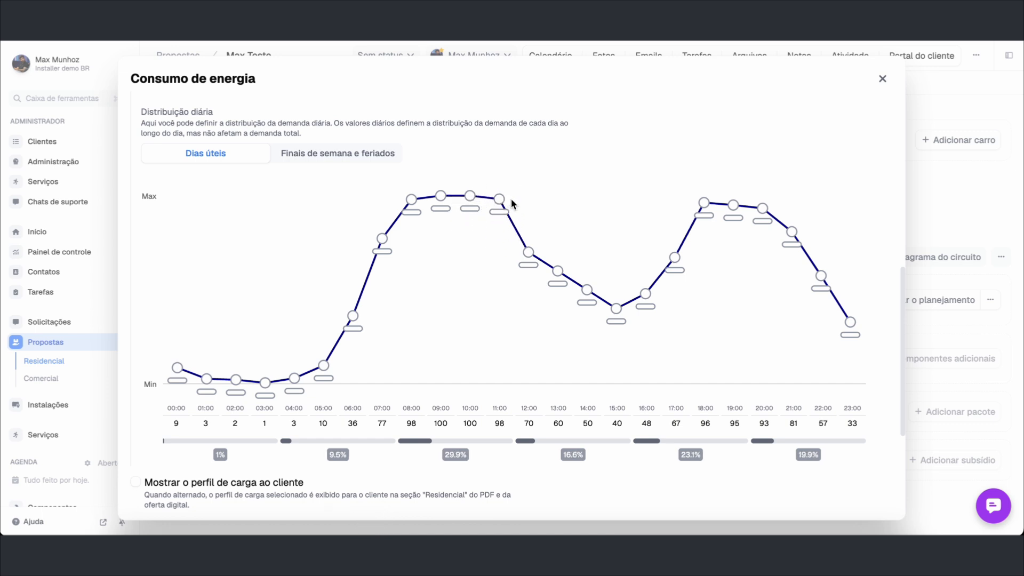
left_click_drag(529, 247, 544, 208)
left_click_drag(564, 283, 598, 202)
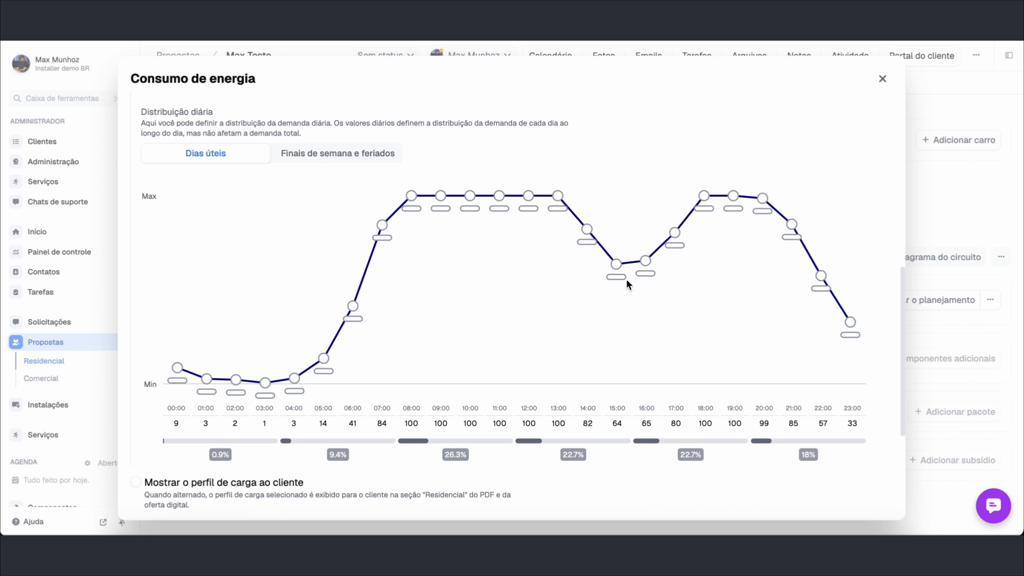
mouse_move(618, 271)
left_mouse_down()
mouse_move(631, 199)
mouse_move(642, 216)
mouse_move(645, 195)
left_mouse_up()
Drop the 20:00–23:00 demand to 30, 23, 16 and 8
left_click_drag(763, 196, 763, 327)
left_click_drag(792, 217, 792, 341)
left_click_drag(821, 266, 821, 353)
left_click_drag(850, 319, 850, 369)
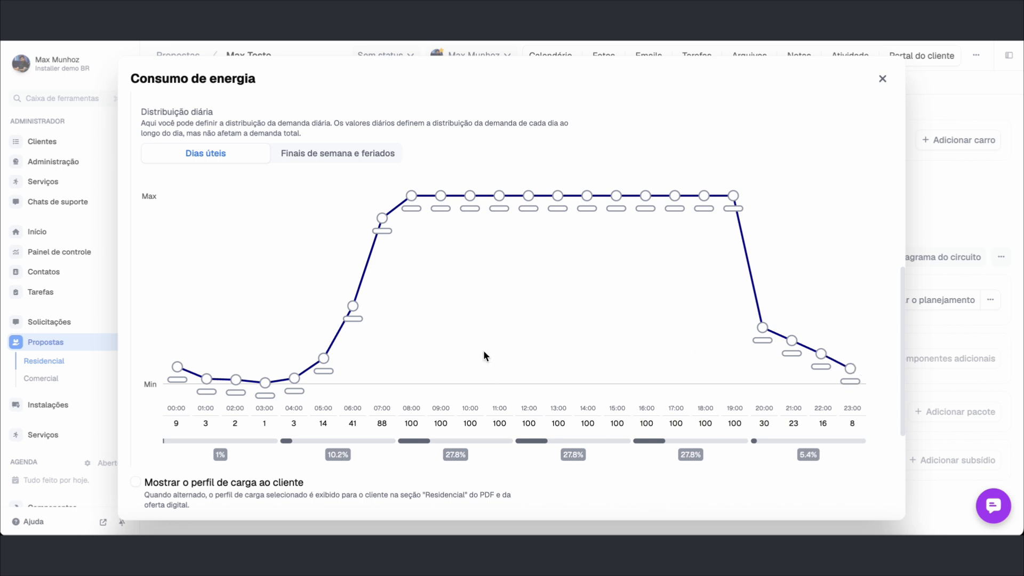
Save the custom load profile with Salvar and close the energy consumption dialog
scroll(483, 354, "down", 4)
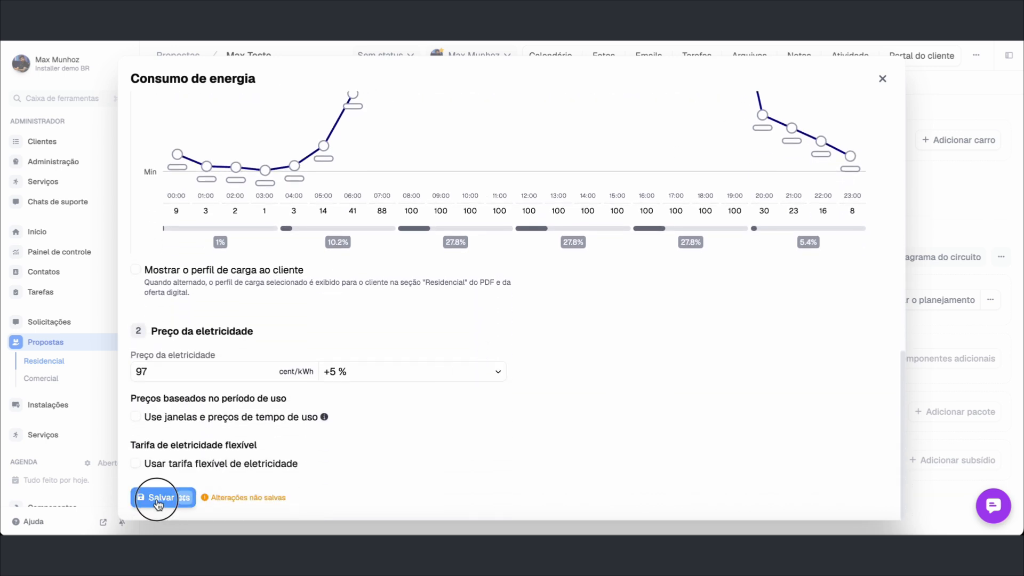
left_click(183, 498)
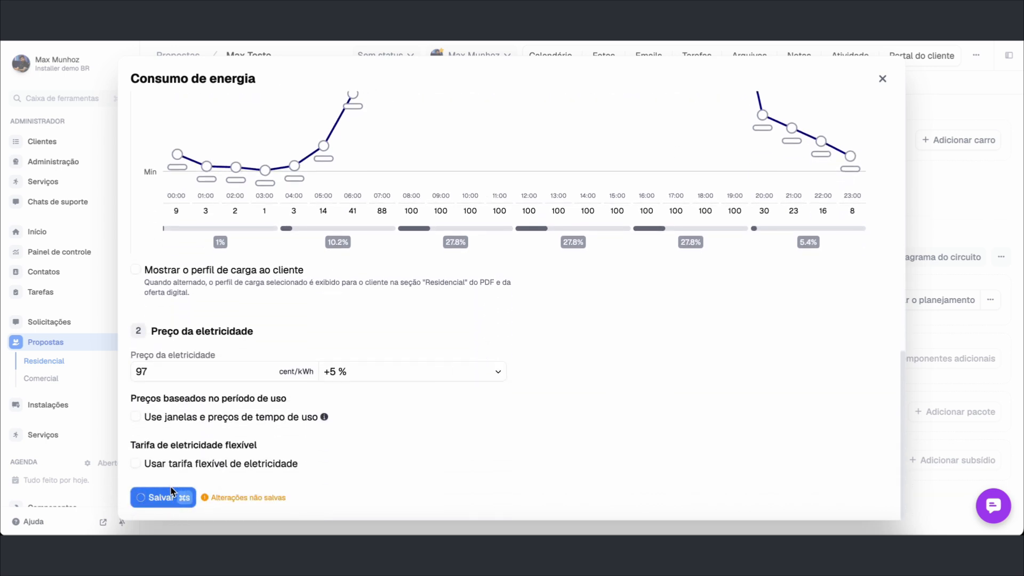
left_click(882, 80)
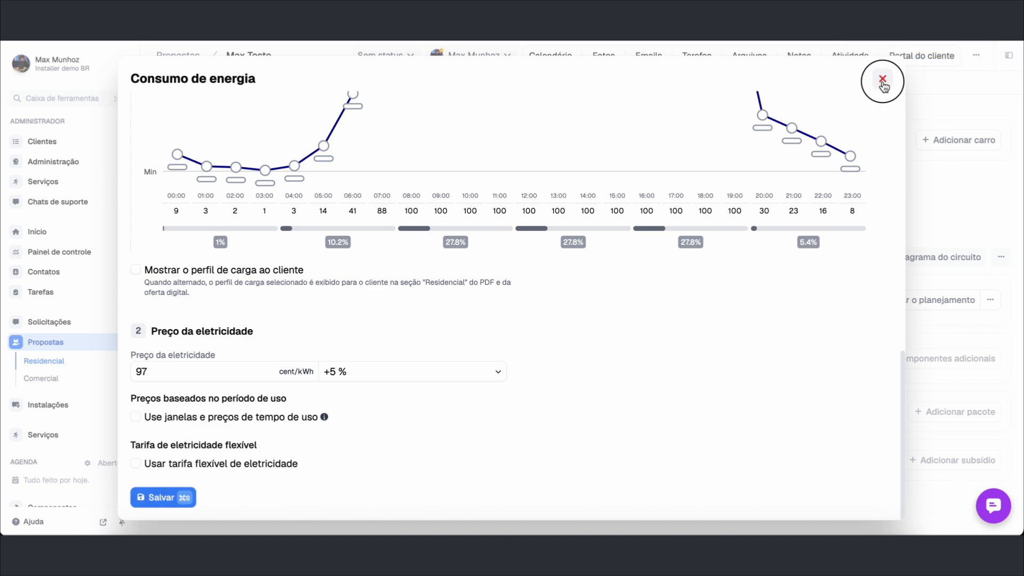